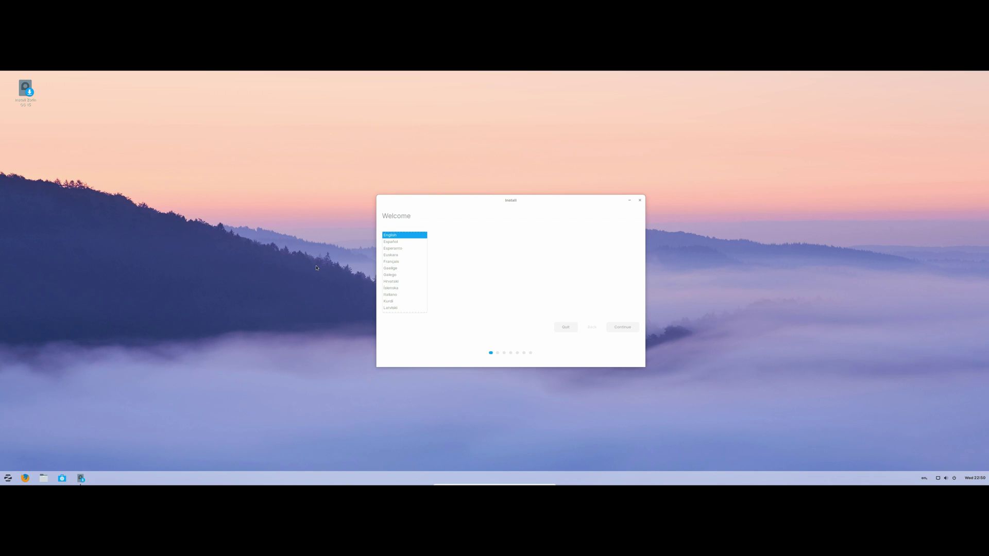
Accept English, the English (US) keyboard layout and the default update options in the installer.
drag(478, 205, 403, 220)
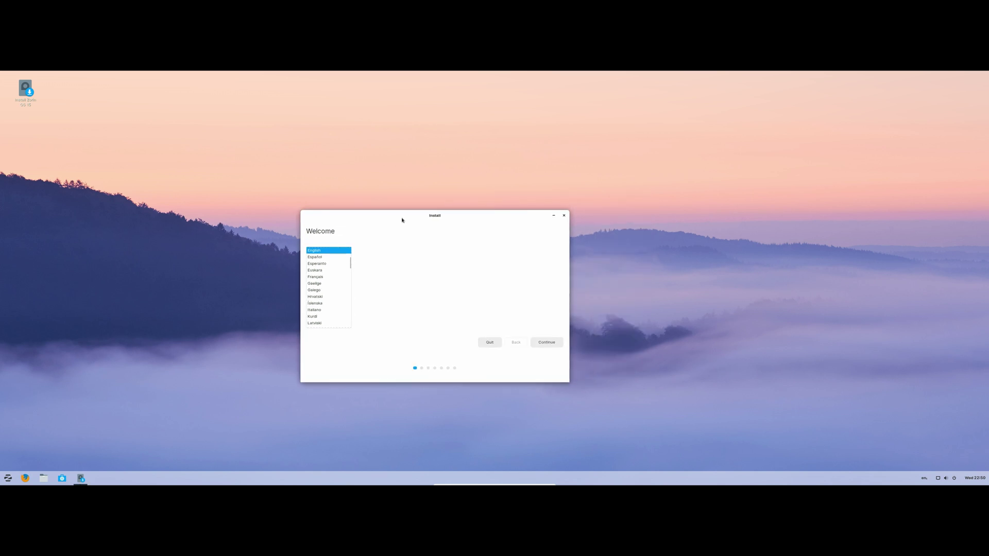
click(545, 342)
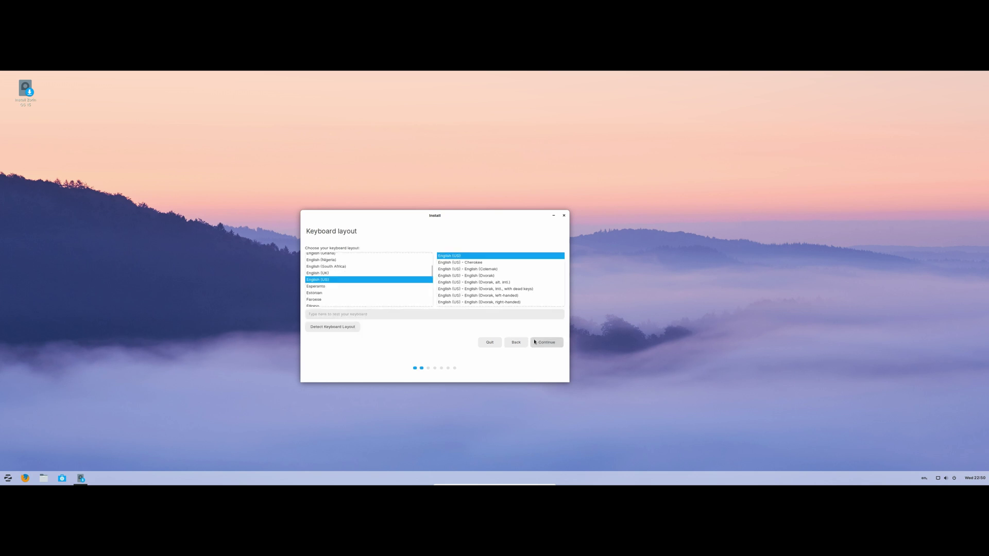
click(537, 343)
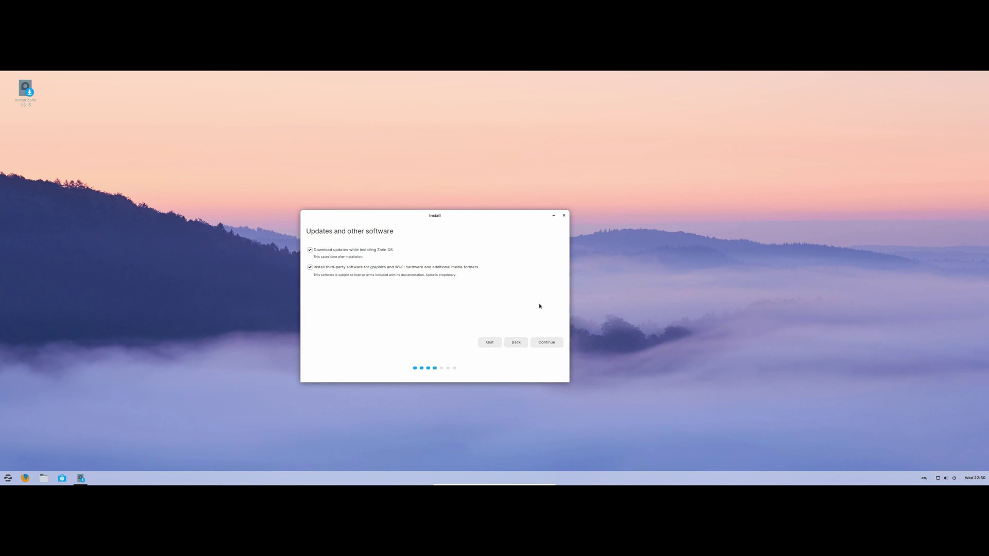
click(547, 343)
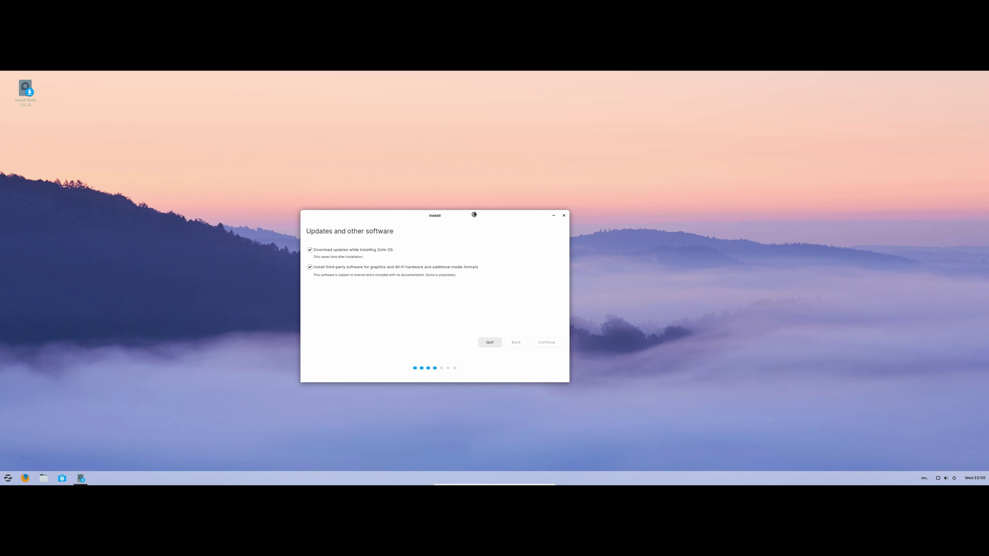
Quit the installer at the Installation type step without installing.
drag(473, 214, 553, 217)
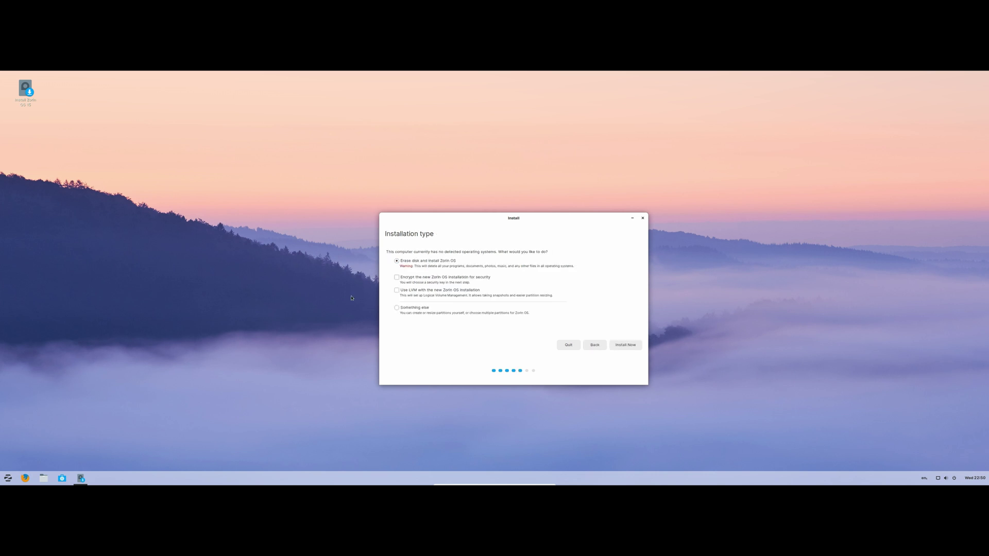
click(642, 217)
click(559, 312)
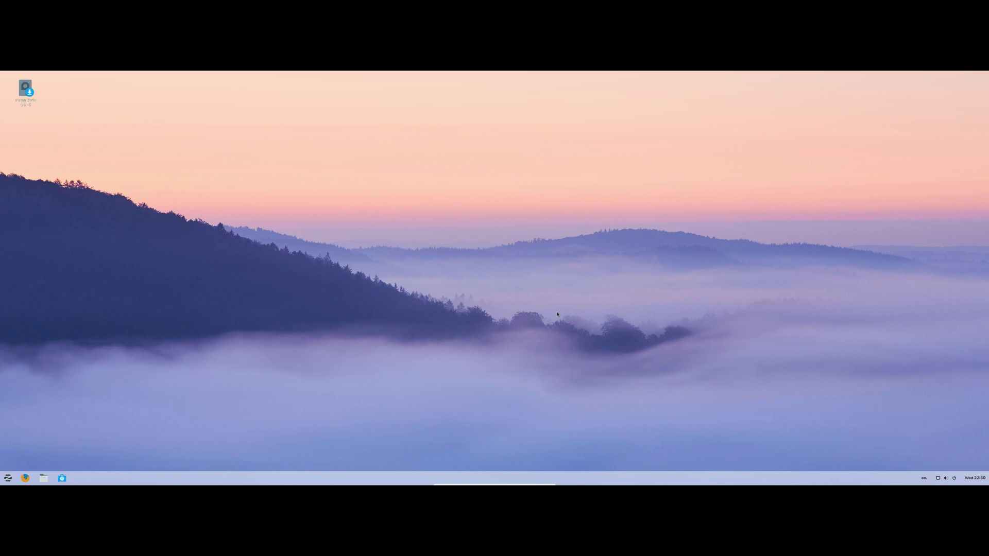
right_click(296, 244)
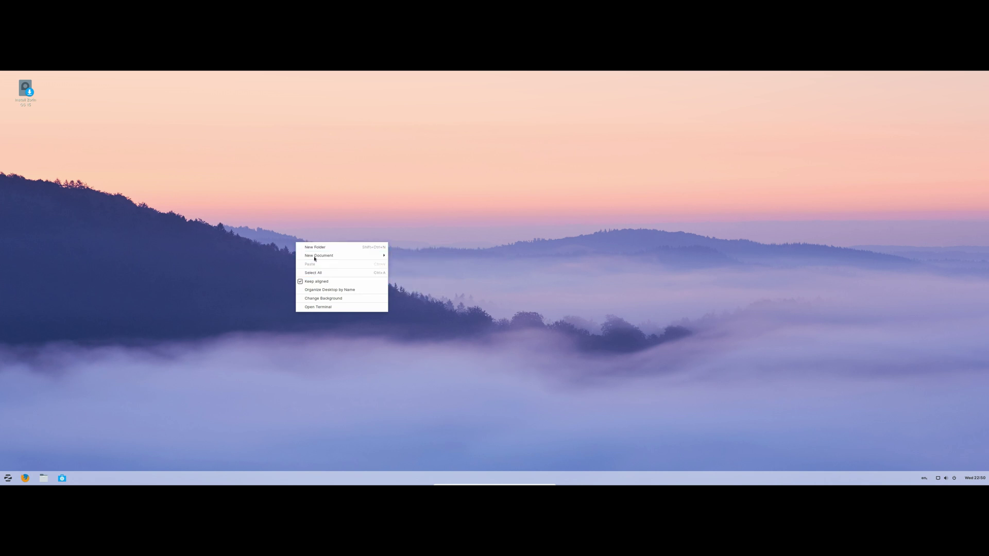
click(323, 308)
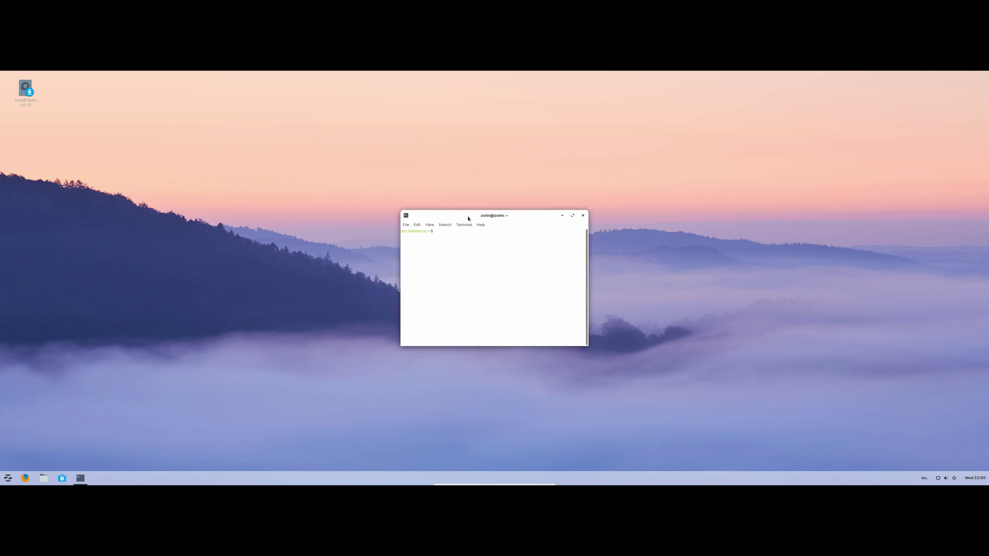
drag(469, 218, 335, 244)
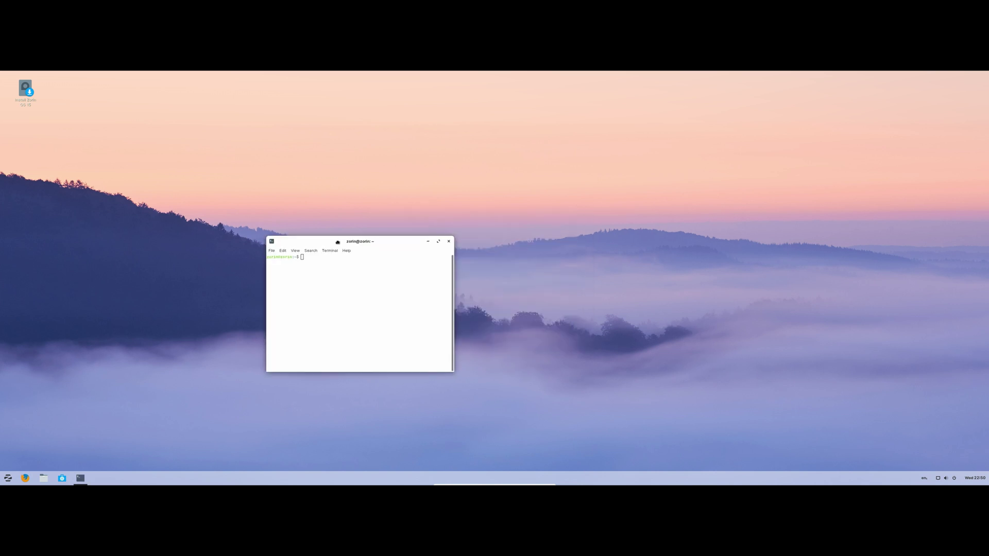
click(438, 242)
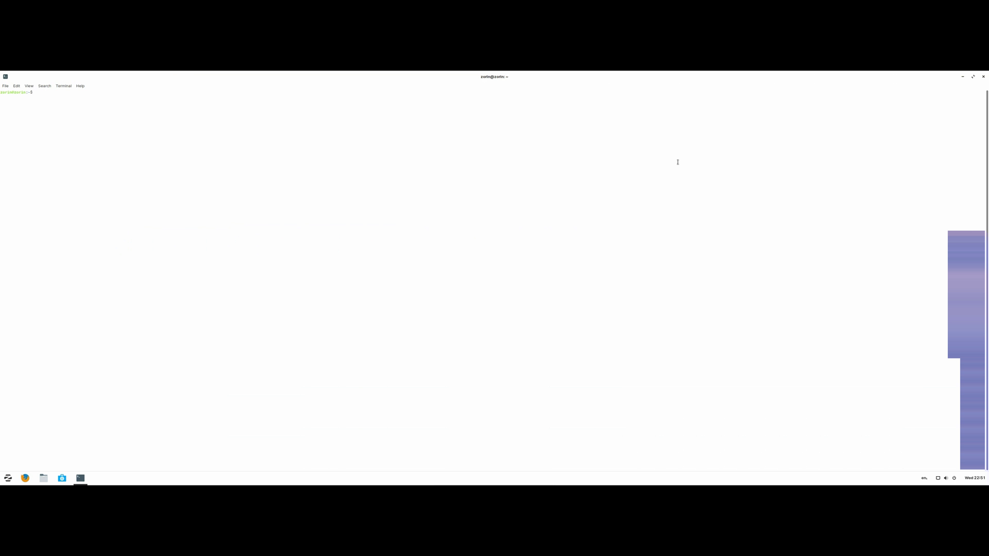
click(973, 77)
click(449, 241)
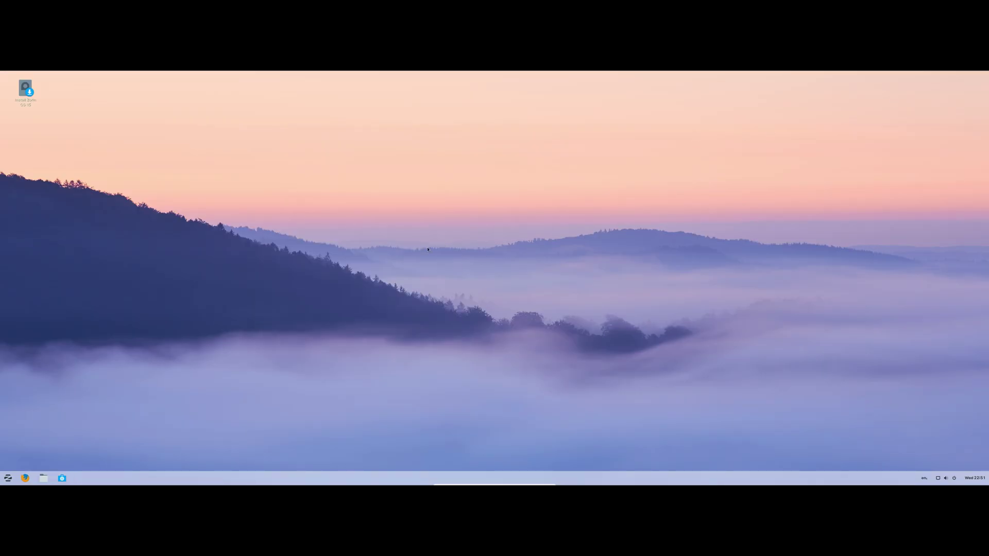
Set the white Zorin image as the desktop wallpaper from Change Background and view it.
right_click(391, 258)
click(409, 315)
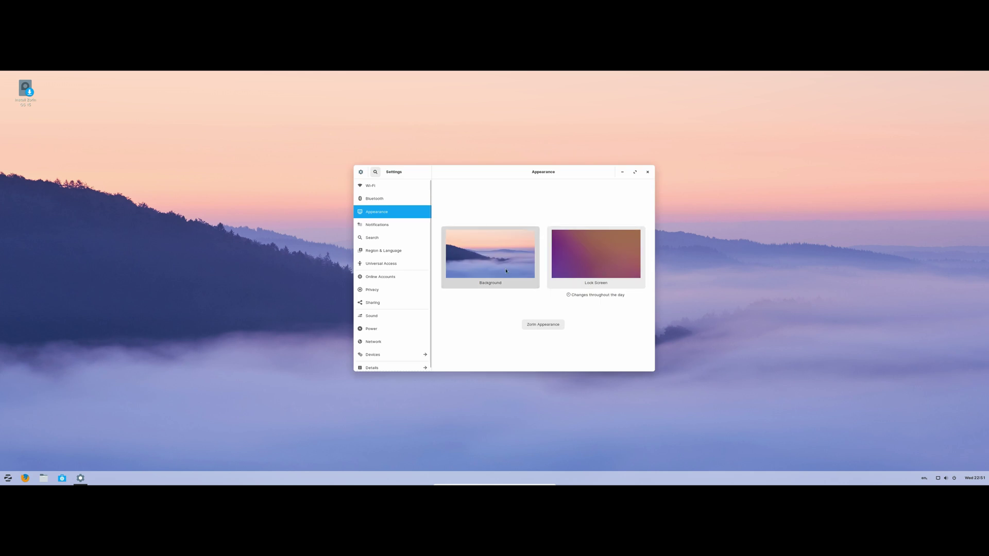
click(506, 271)
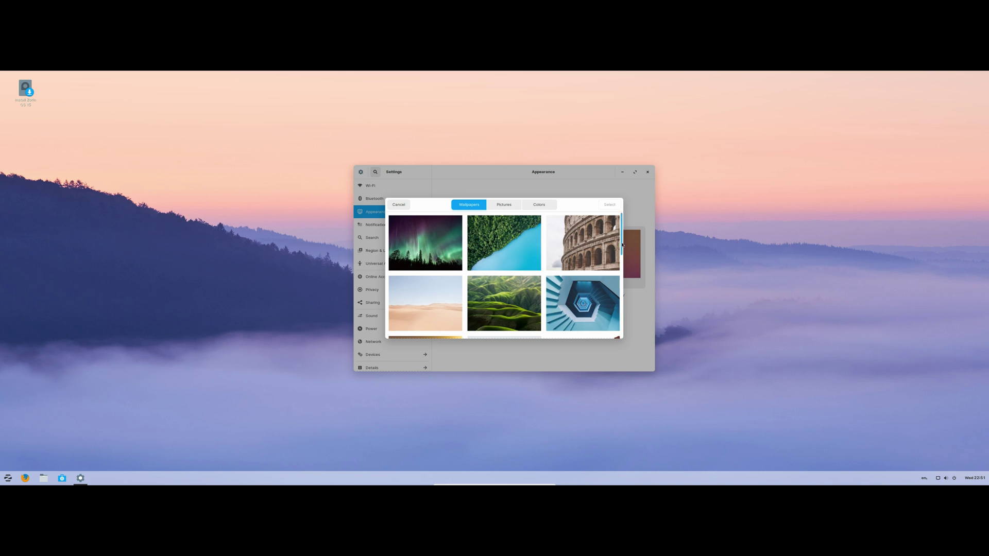
drag(625, 244, 626, 338)
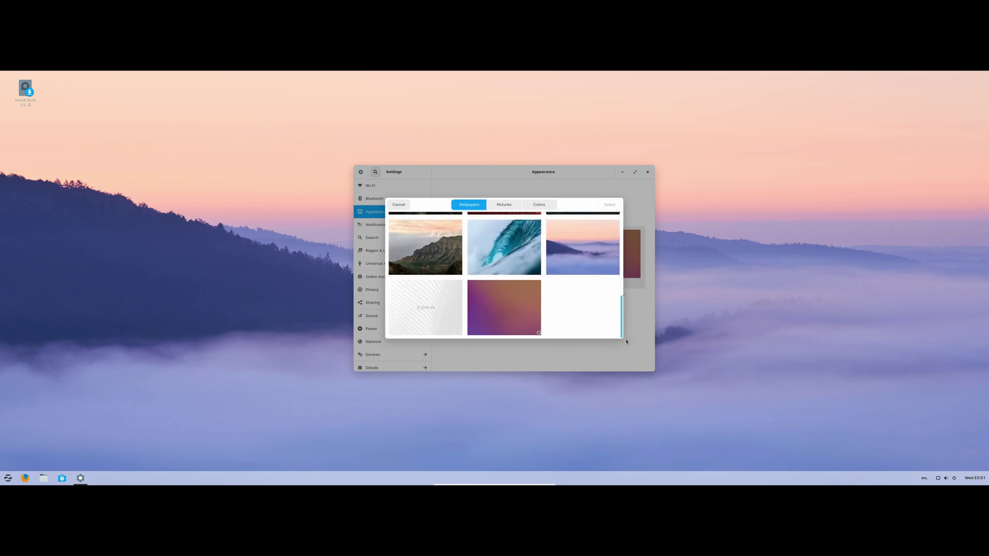
click(425, 308)
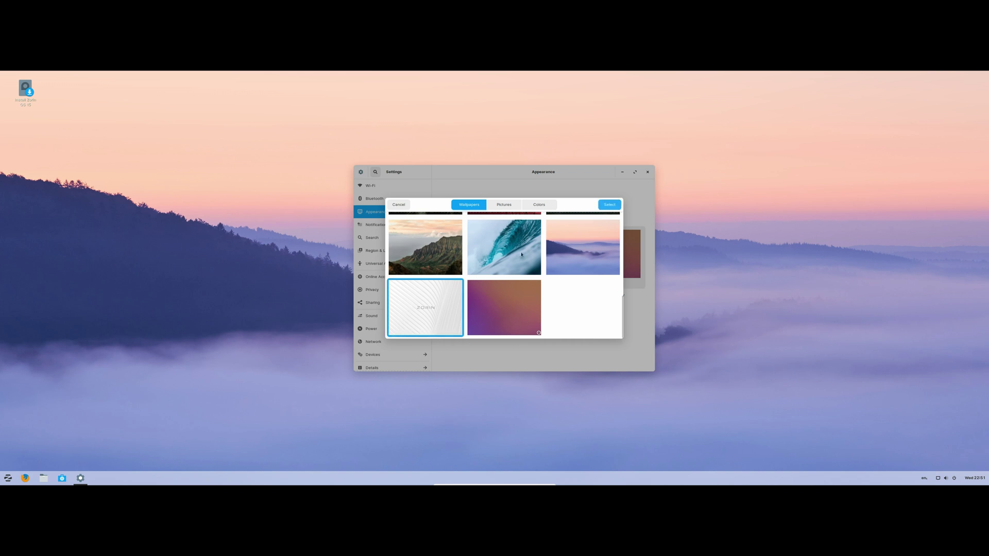
click(609, 205)
click(622, 172)
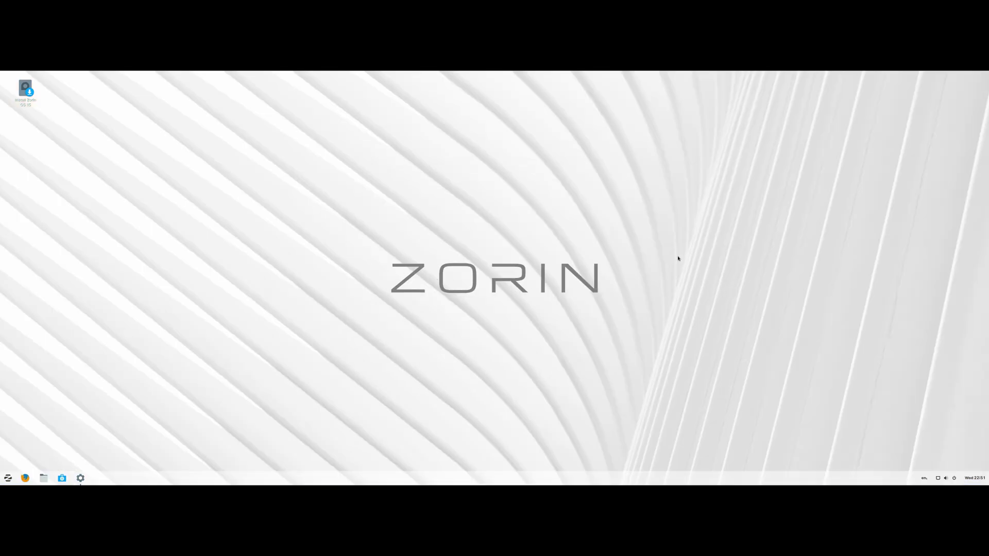
Try the ocean wave picture as the desktop wallpaper and view it.
click(80, 478)
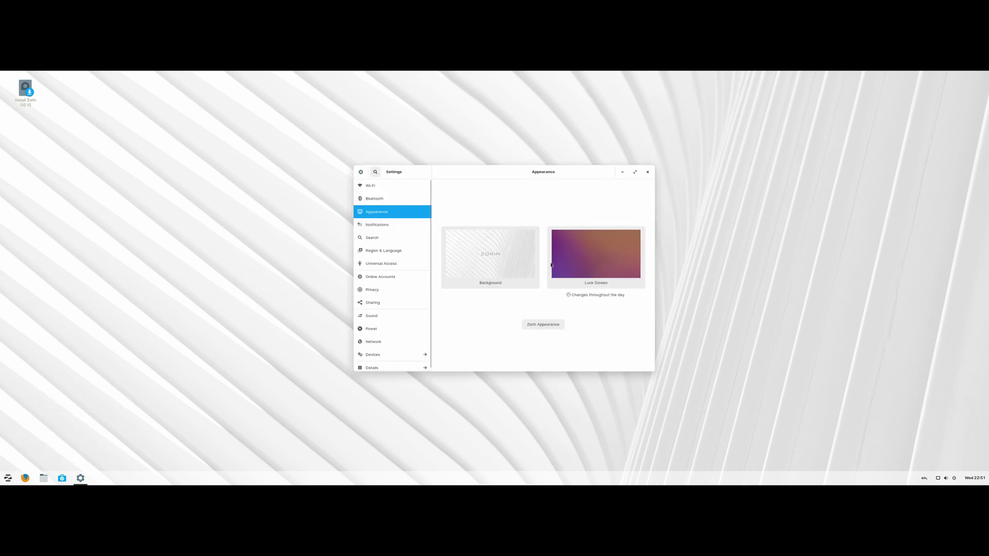
click(525, 263)
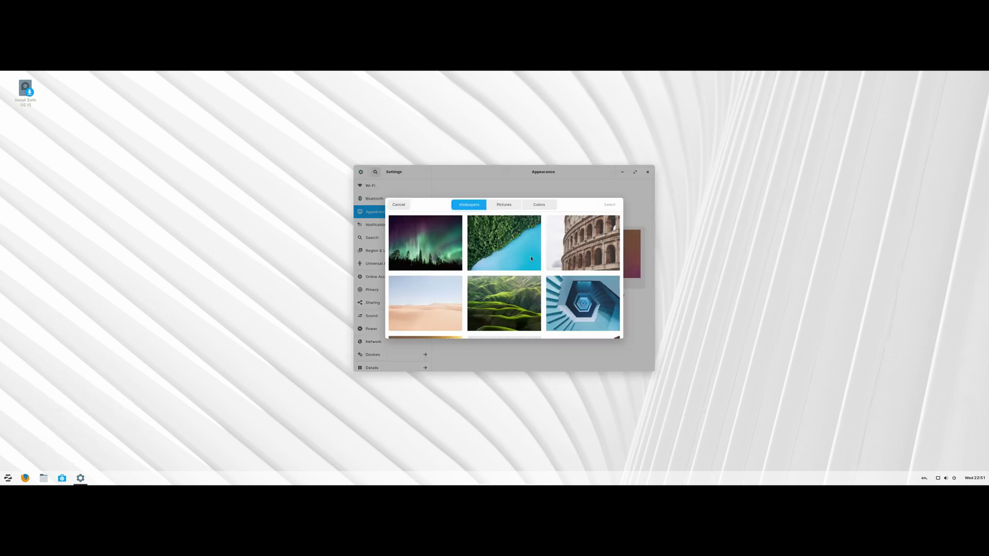
scroll(524, 273, down, 6)
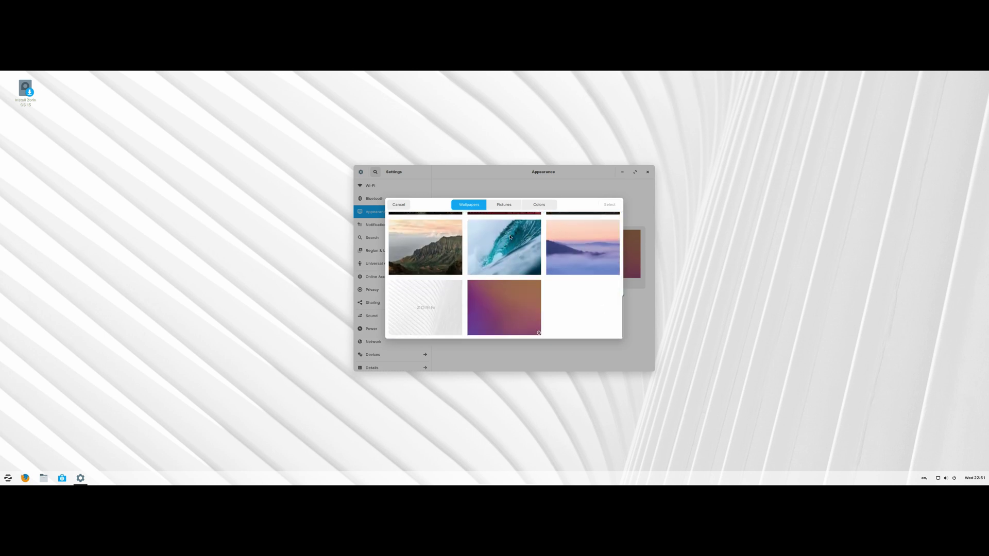
click(511, 237)
click(609, 204)
click(622, 172)
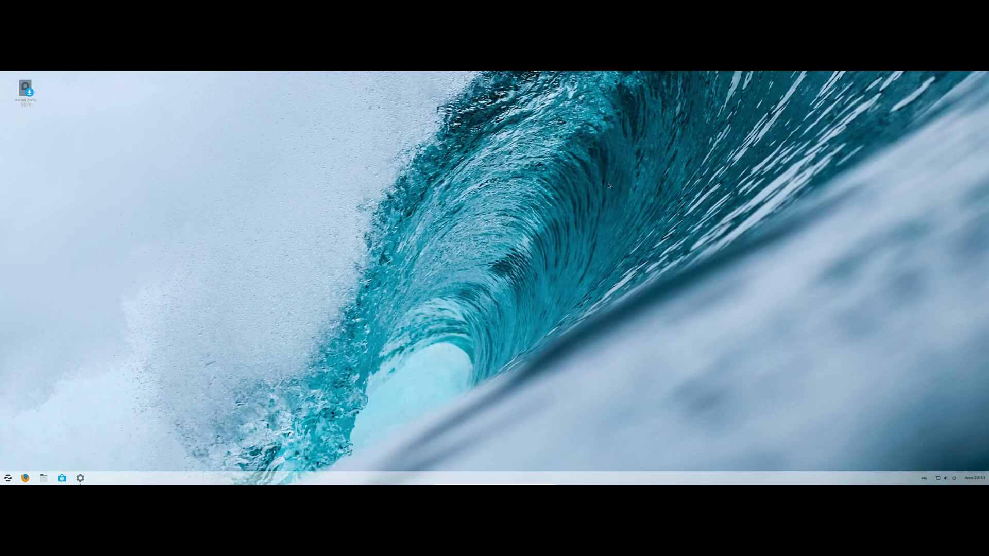
Switch the wallpaper back to the white Zorin image.
click(81, 479)
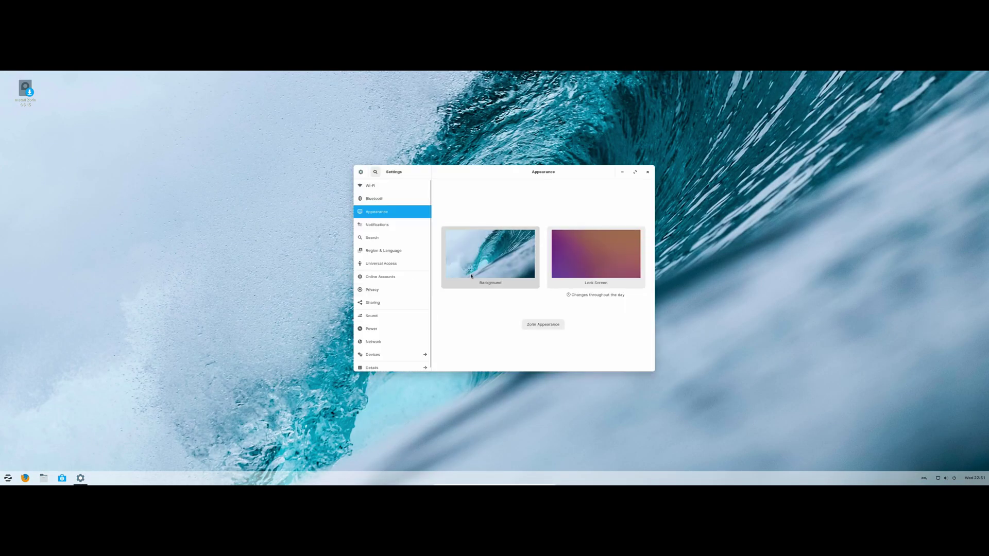
click(490, 255)
scroll(447, 310, down, 3)
scroll(447, 310, down, 4)
double_click(432, 310)
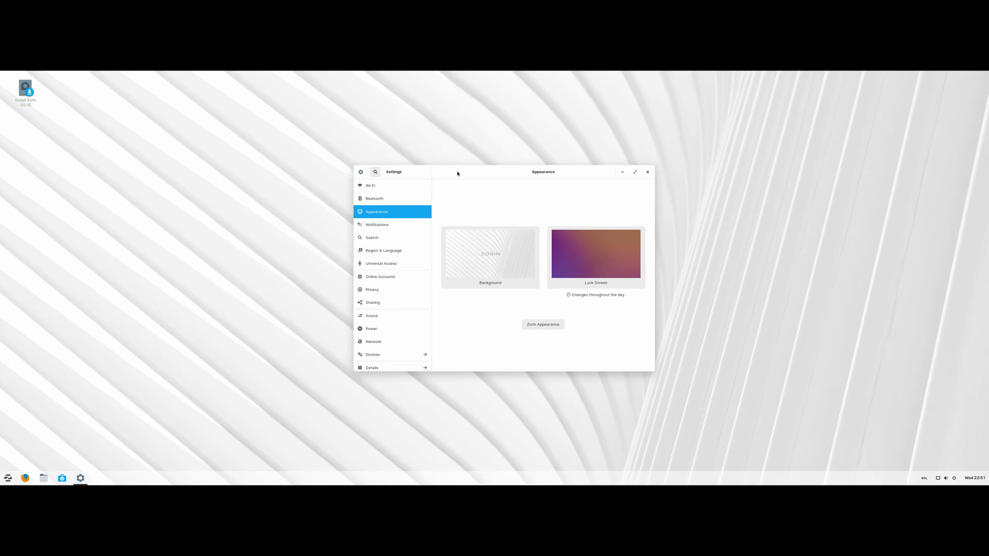
drag(454, 172, 412, 191)
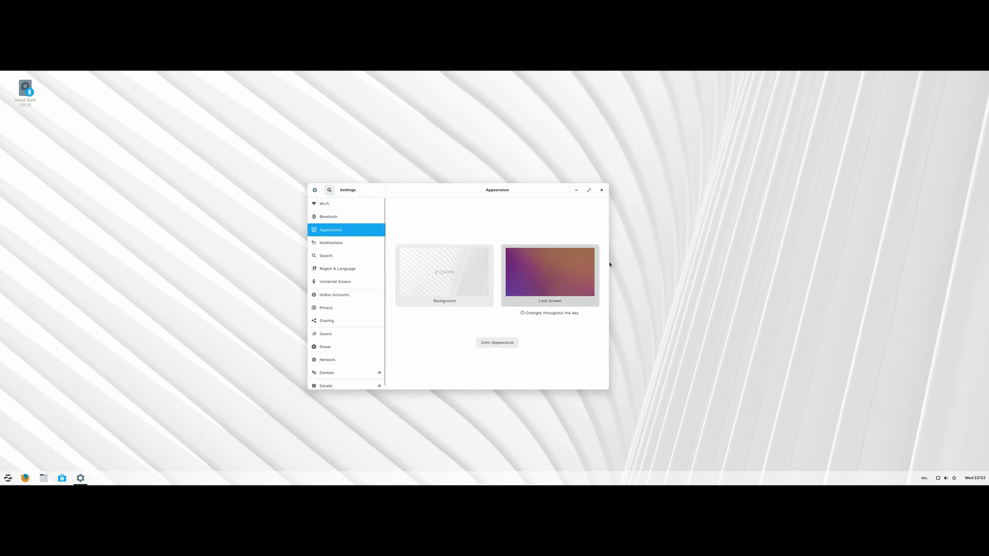
Look through Notifications, Wi-Fi and Bluetooth, then open Devices > Displays (3440 × 1440, 100% scale).
click(330, 243)
scroll(428, 243, down, 1)
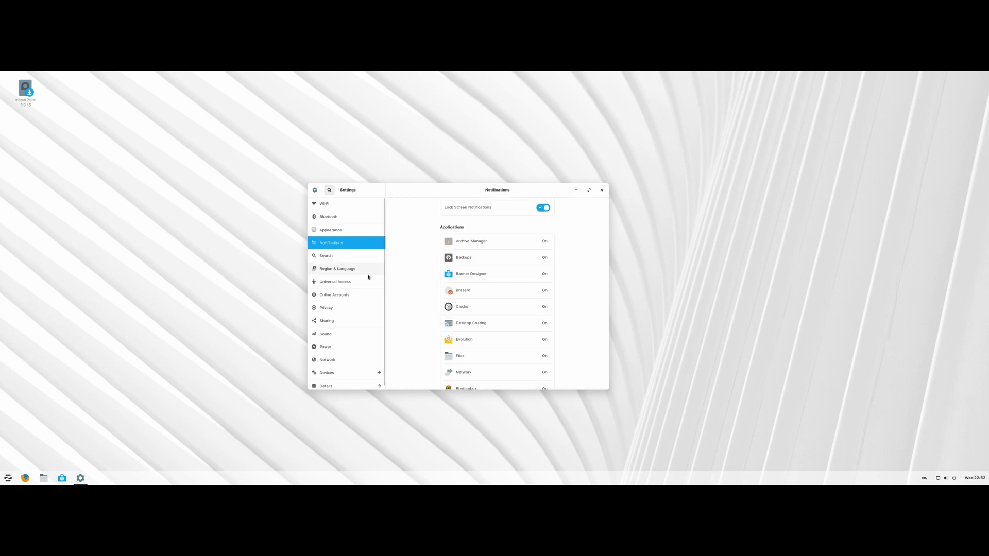
click(332, 205)
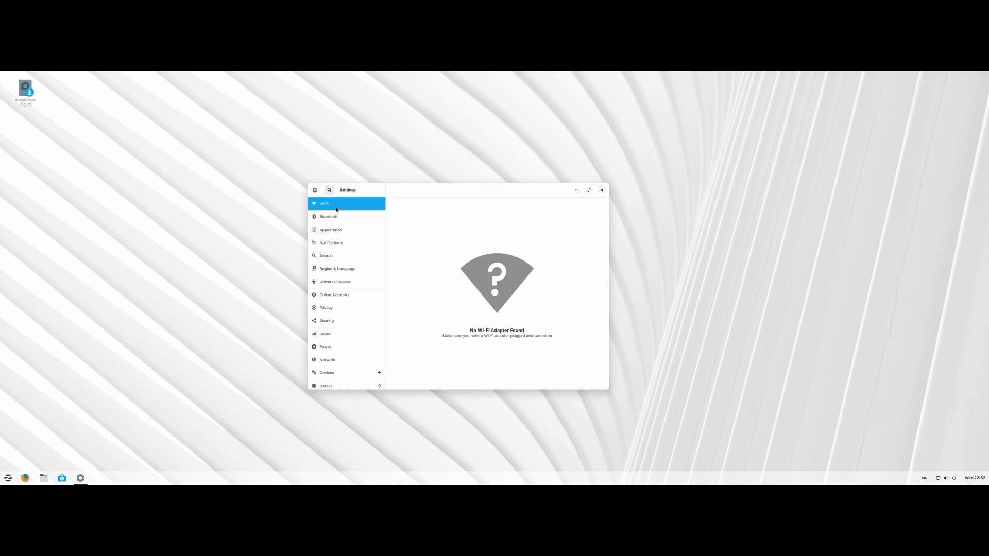
click(339, 218)
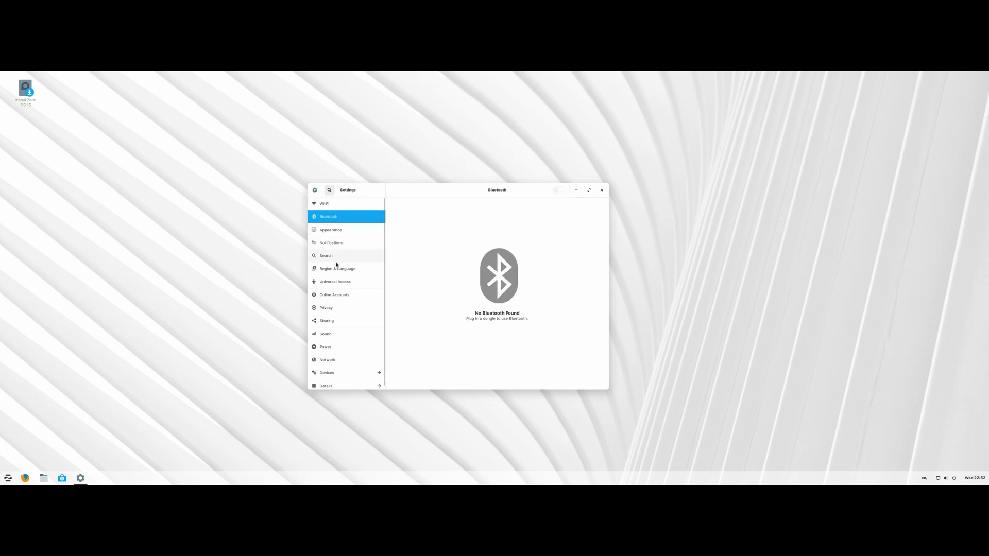
scroll(384, 283, down, 1)
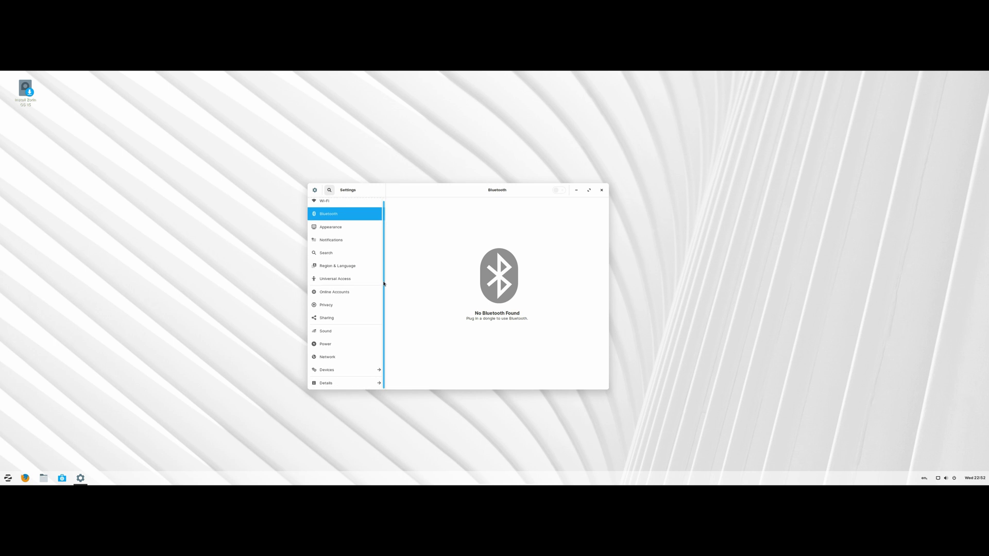
click(346, 370)
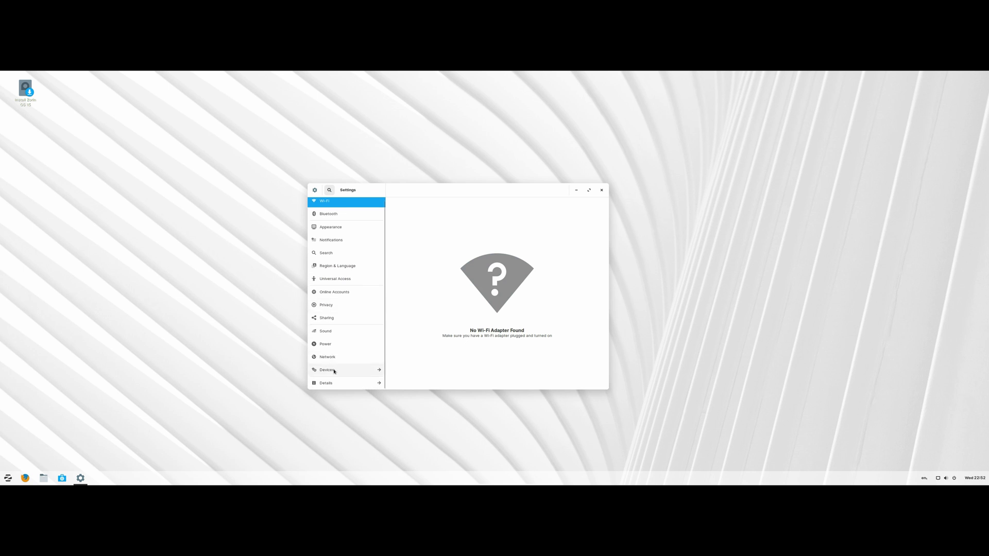
click(334, 371)
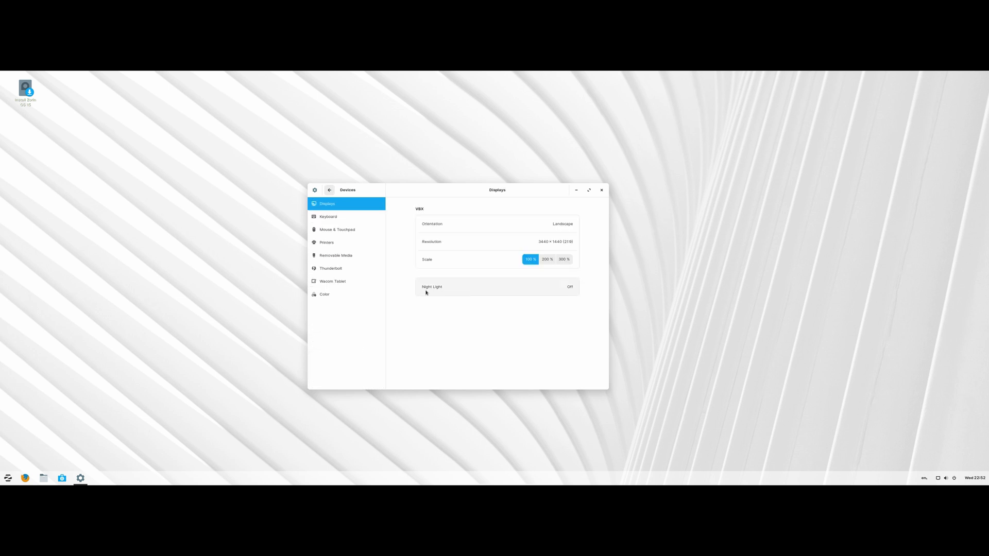
Turn Night Light on and set its colour temperature to the warmest setting.
click(437, 292)
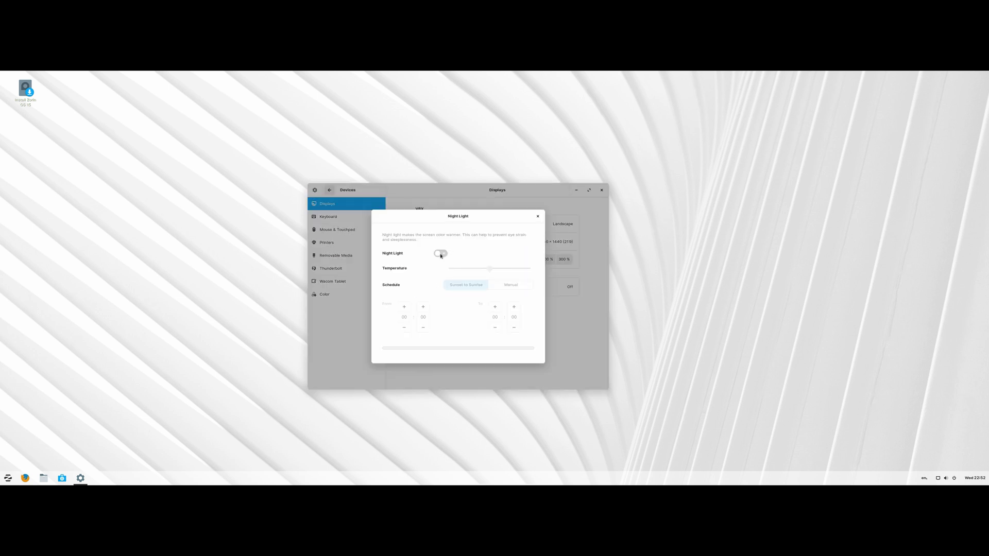
click(440, 253)
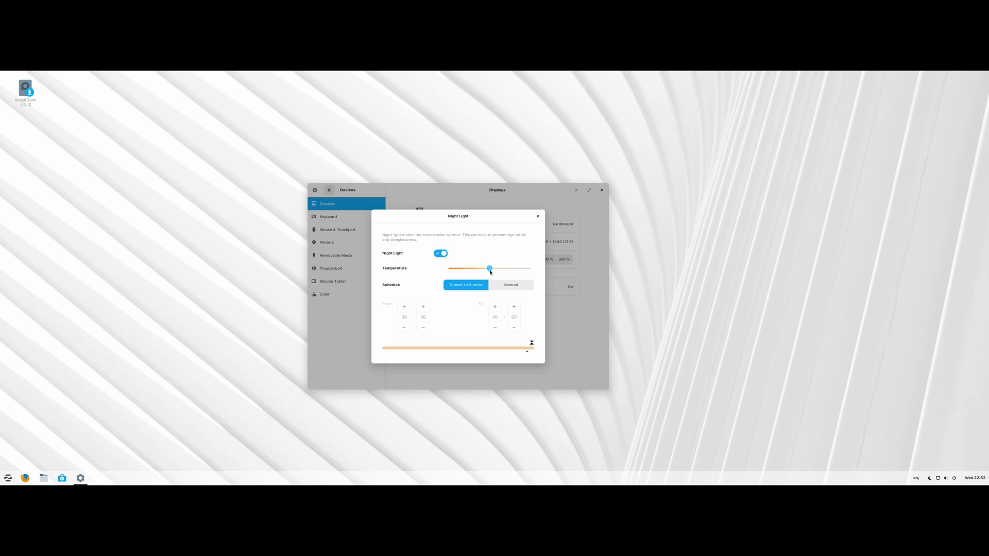
mouse_move(491, 271)
mouse_down()
mouse_move(458, 270)
mouse_move(540, 265)
mouse_move(489, 274)
mouse_up()
Give Night Light a Manual schedule starting at hour 23 until 06:00, then turn it off.
click(514, 291)
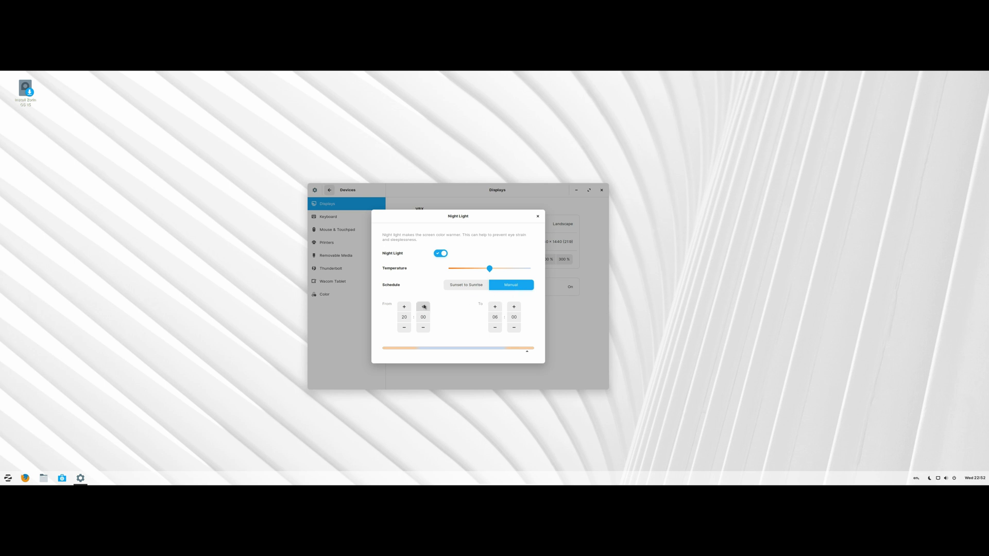
click(405, 307)
click(404, 307)
click(405, 307)
click(440, 256)
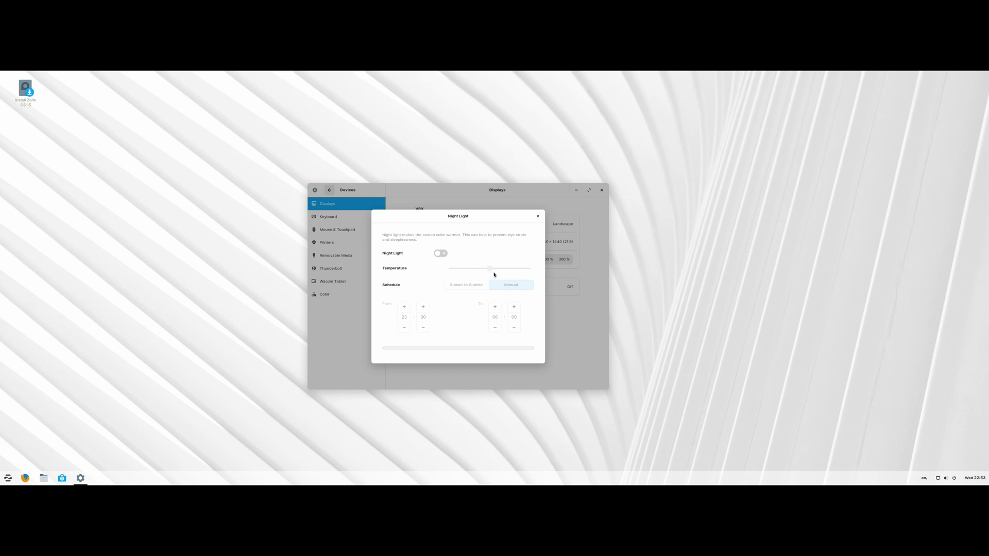
Close the Night Light dialog, view the Details > About page, and close Settings.
click(539, 216)
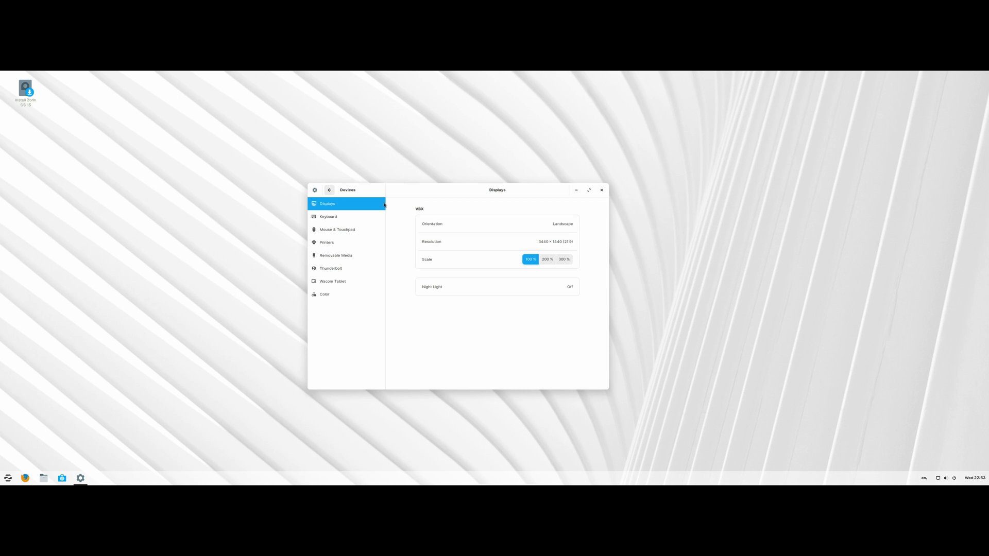
drag(402, 193, 416, 202)
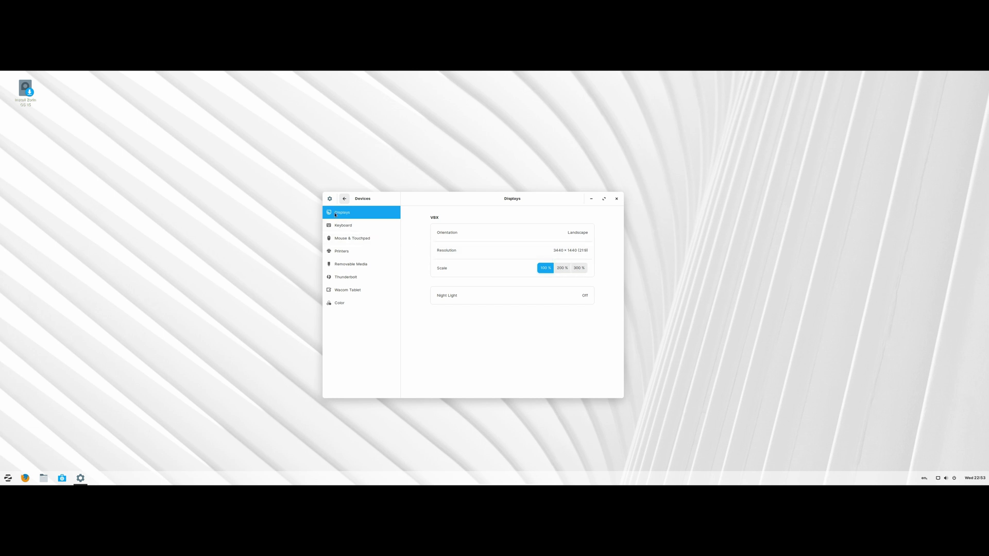
click(344, 199)
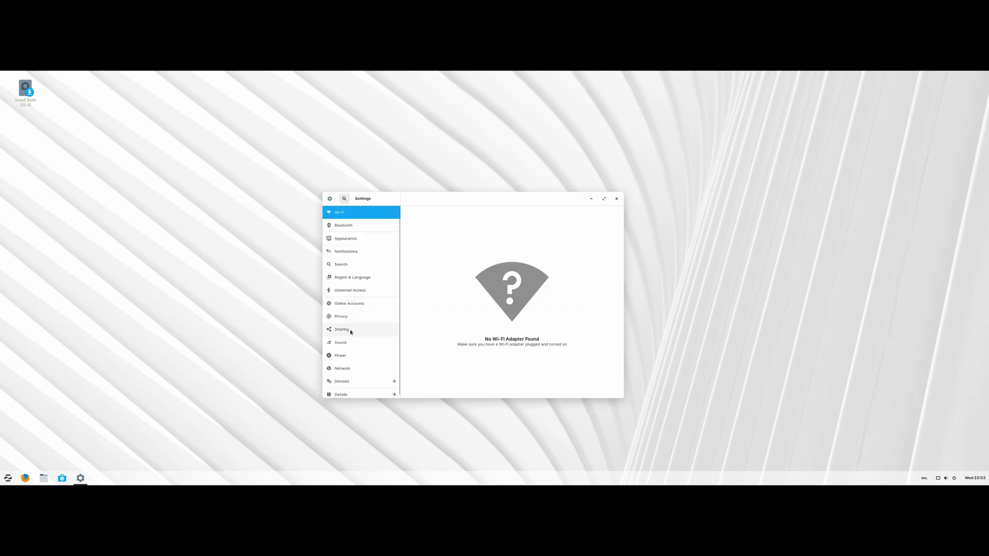
click(348, 395)
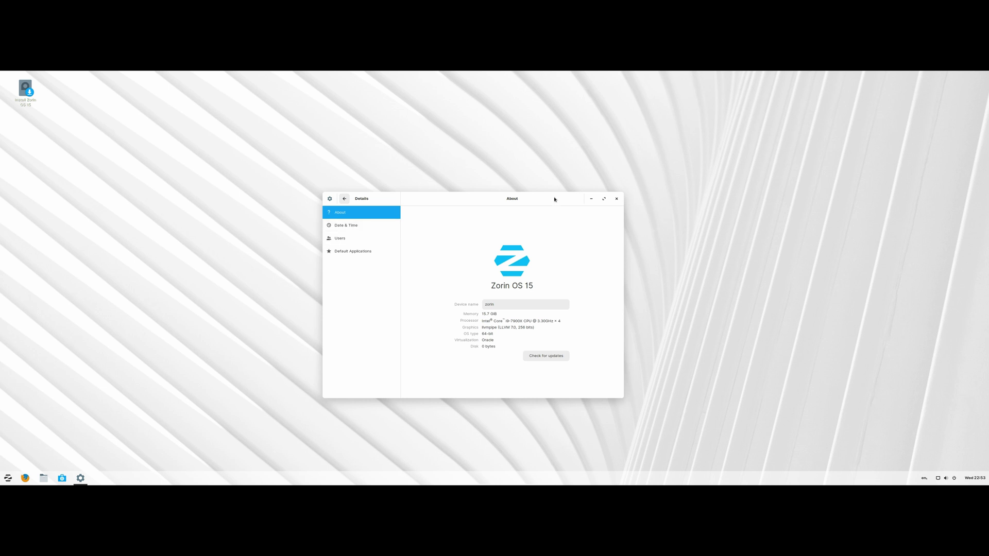
click(617, 199)
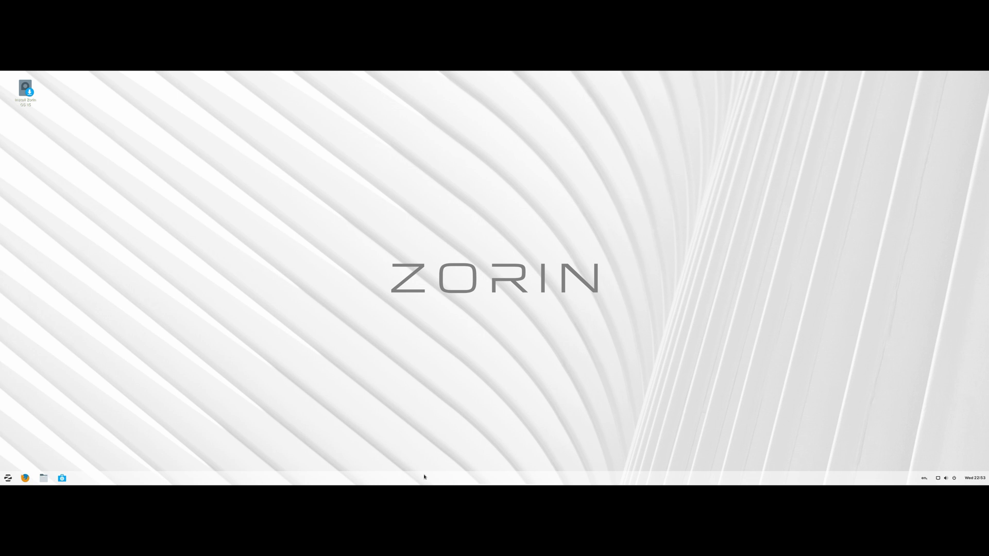
Check the panel's keyboard layout list, then the system status menu's power off options.
click(926, 480)
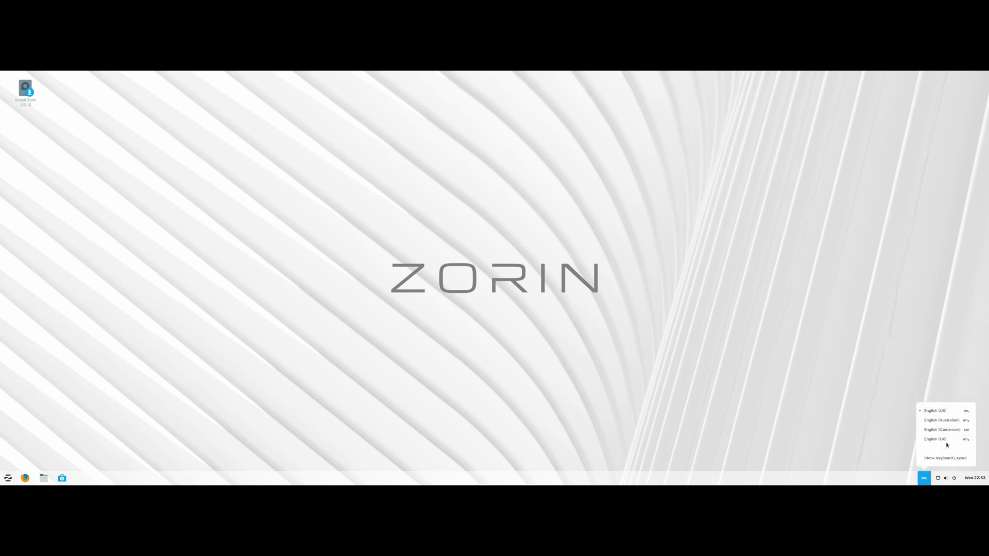
click(907, 412)
click(951, 479)
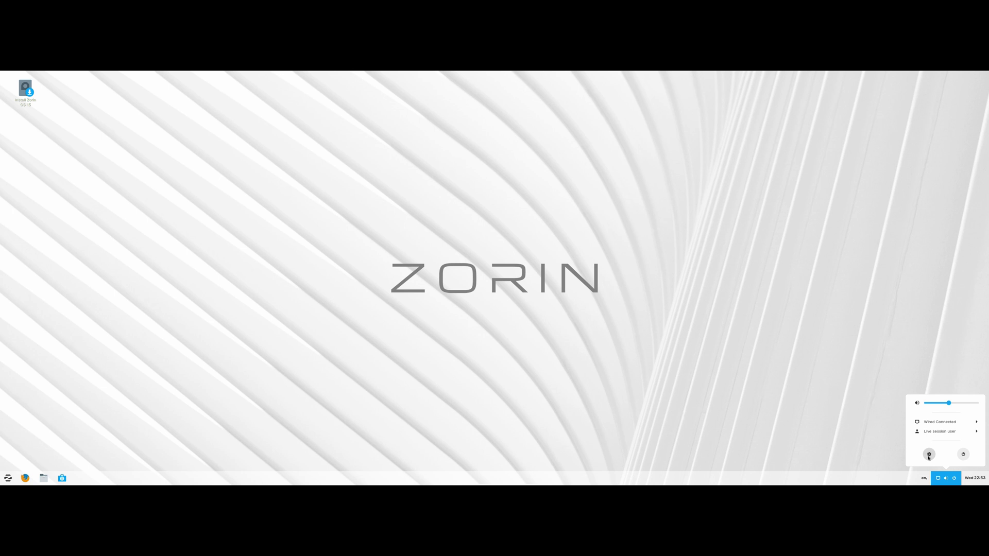
click(963, 454)
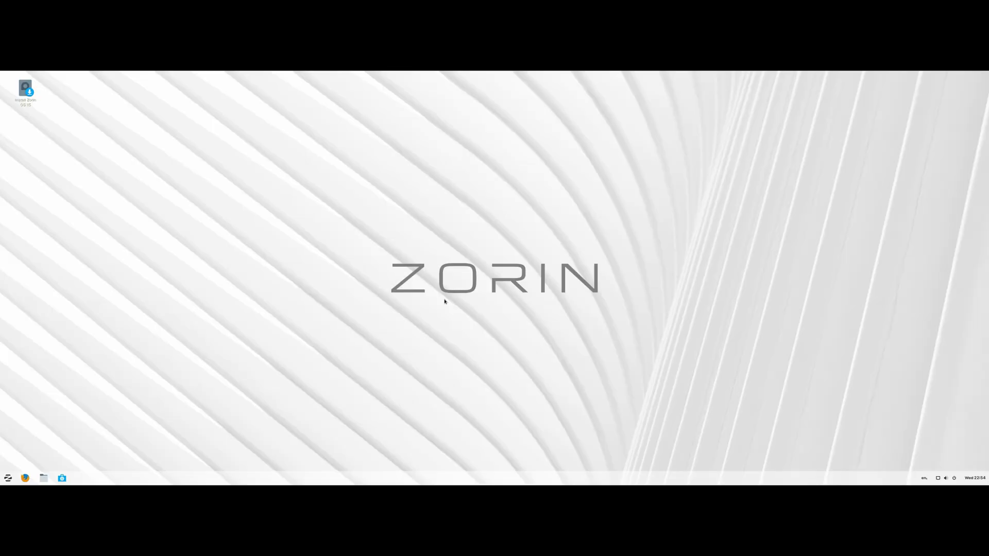
Open the calendar panel, toggle Do not disturb on and back off, then close it.
click(972, 479)
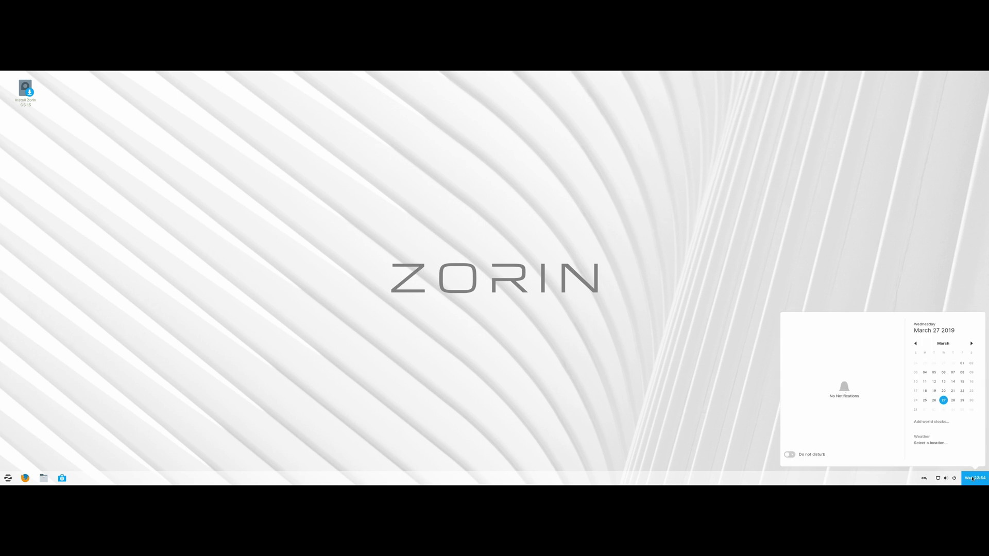
click(958, 477)
click(981, 480)
click(789, 455)
click(787, 455)
click(571, 392)
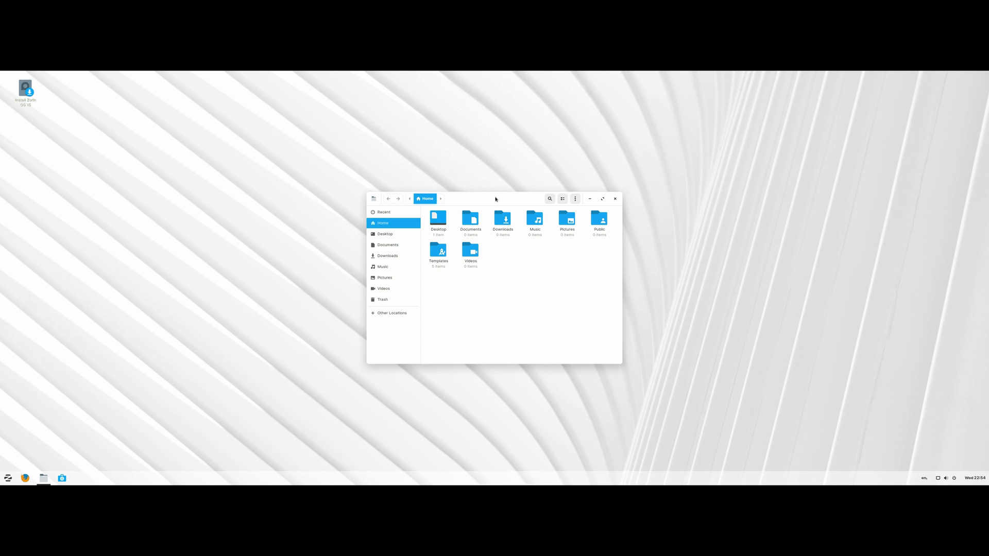
Check the Files view options and read the About Files information.
drag(495, 199, 419, 230)
click(500, 231)
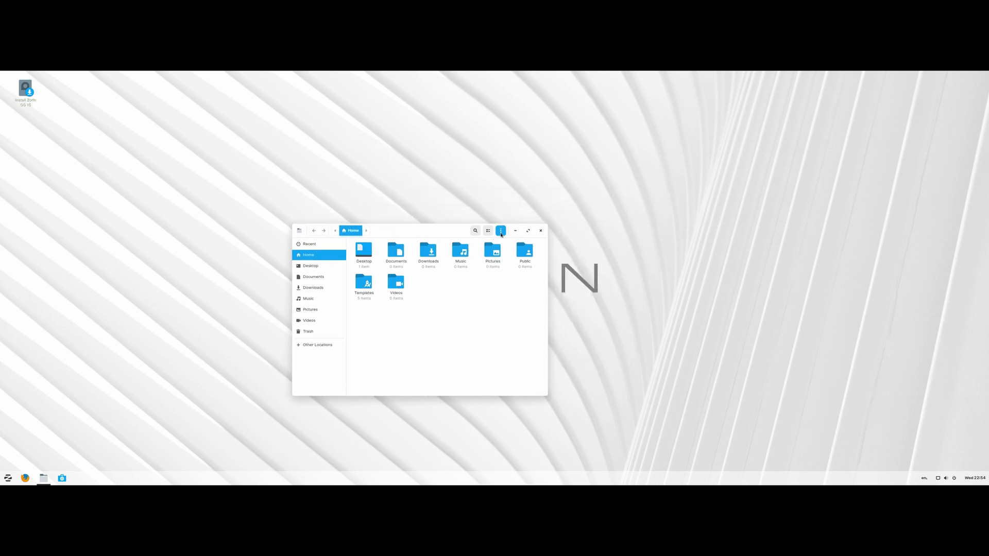
click(299, 231)
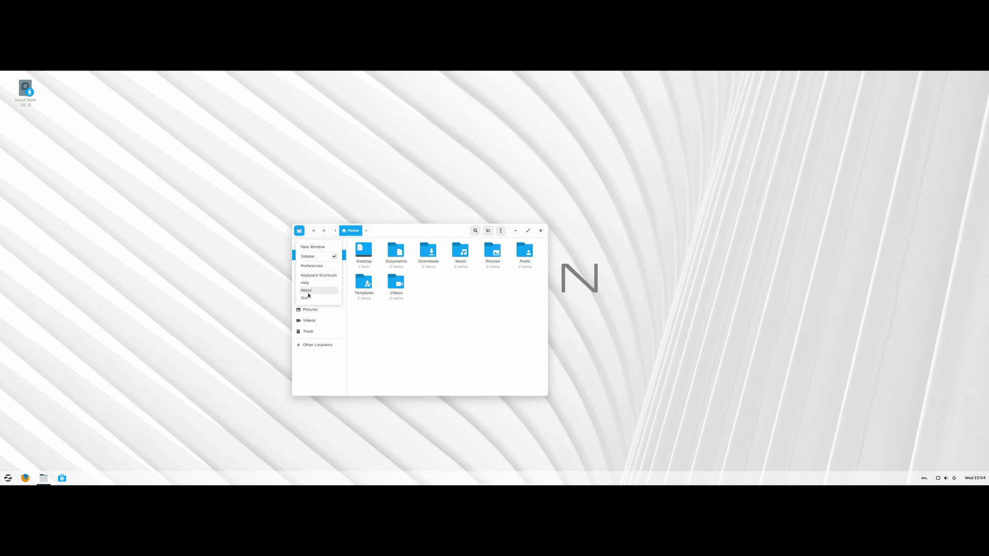
click(307, 292)
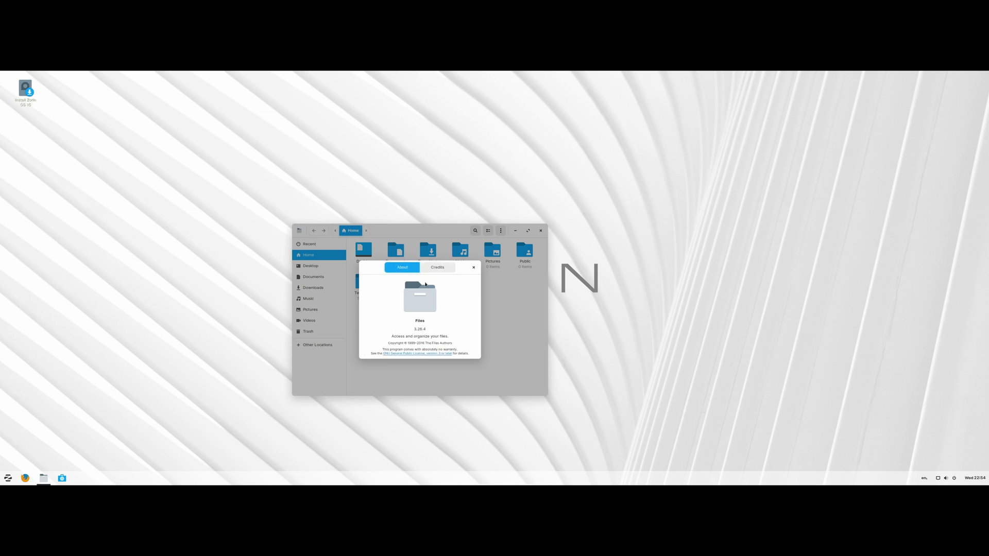
click(473, 268)
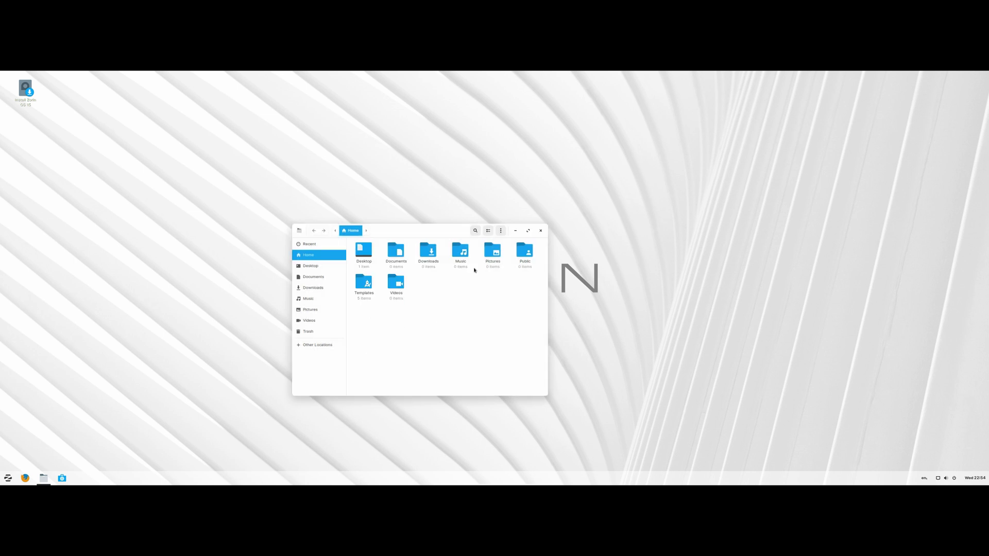
Browse Desktop, Documents, Downloads and Home, toggle list and grid views, then close Files.
click(317, 268)
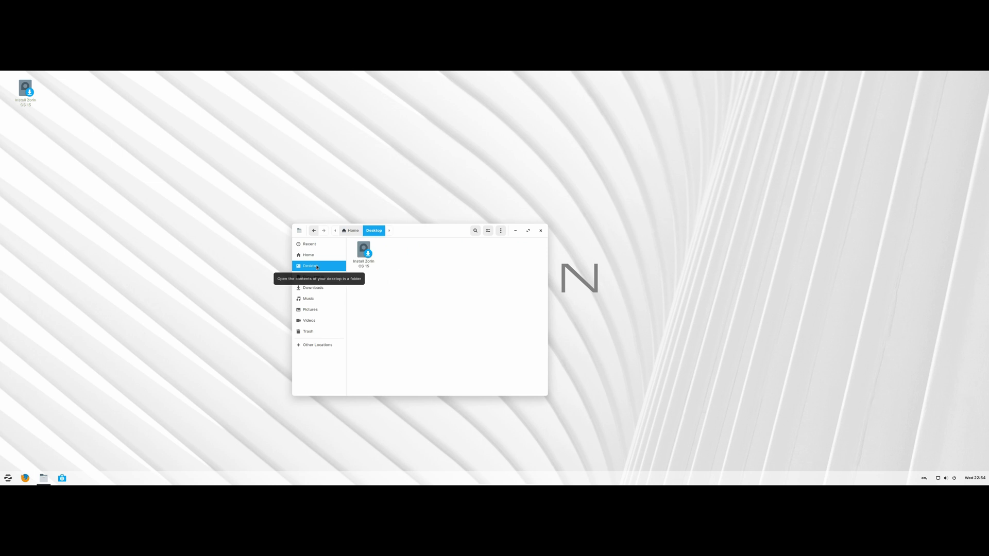
click(318, 276)
click(322, 287)
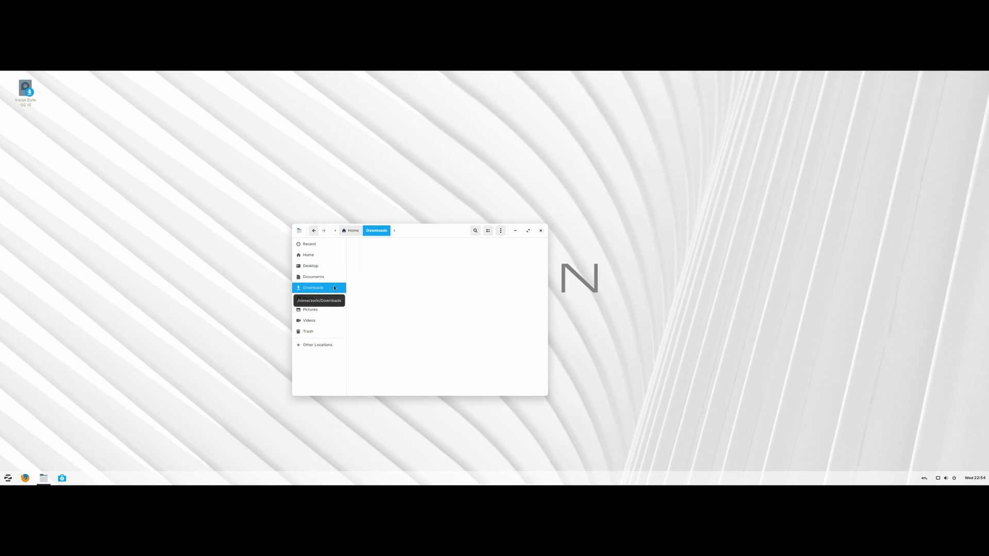
click(317, 255)
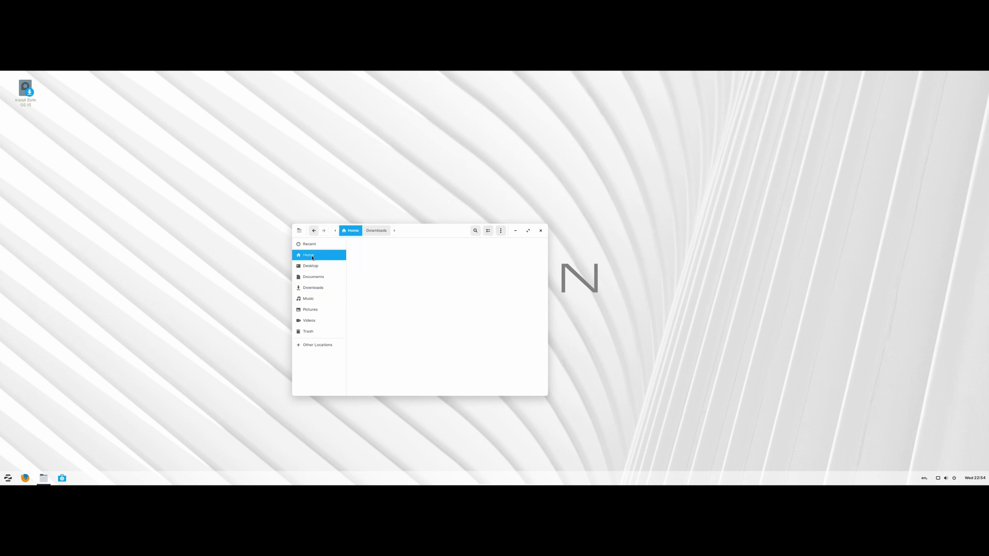
click(488, 230)
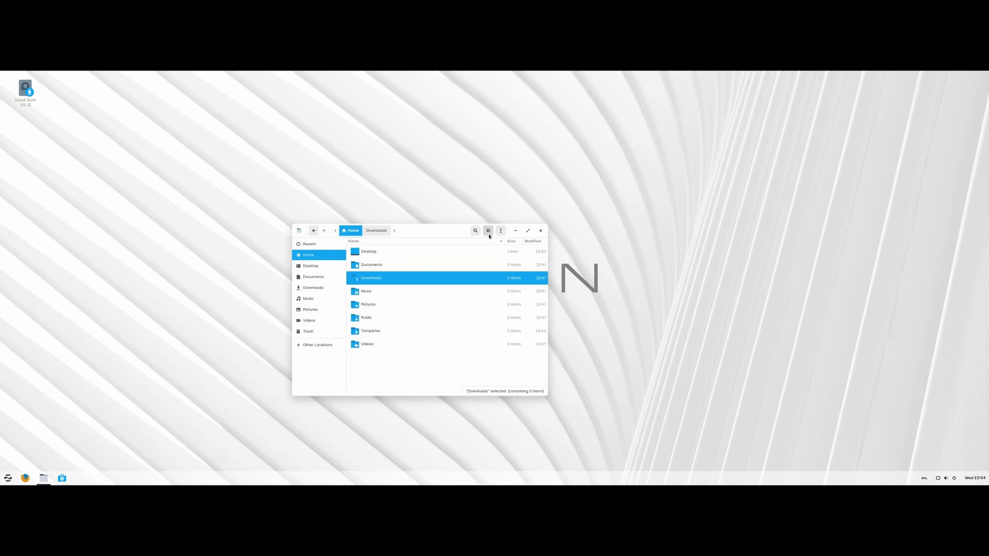
click(488, 230)
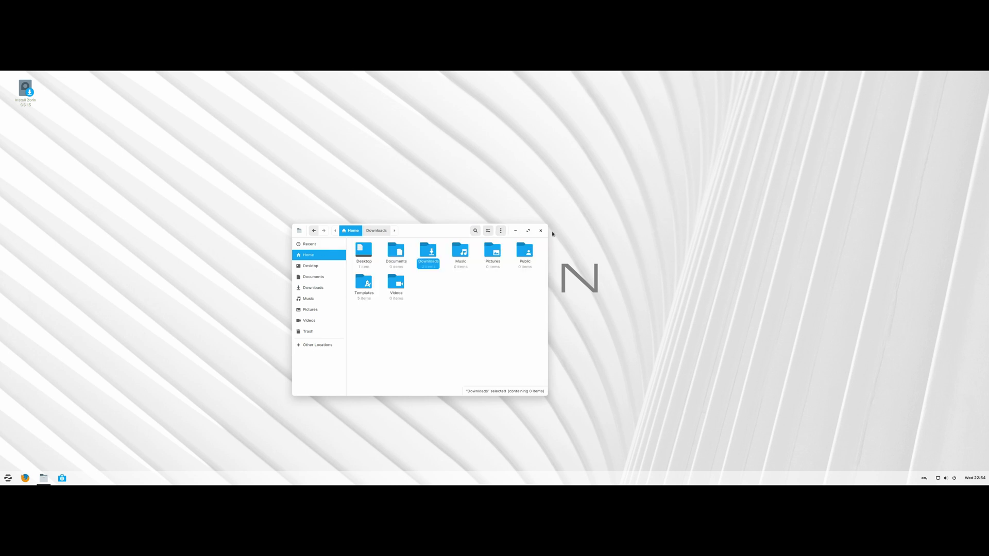
click(540, 231)
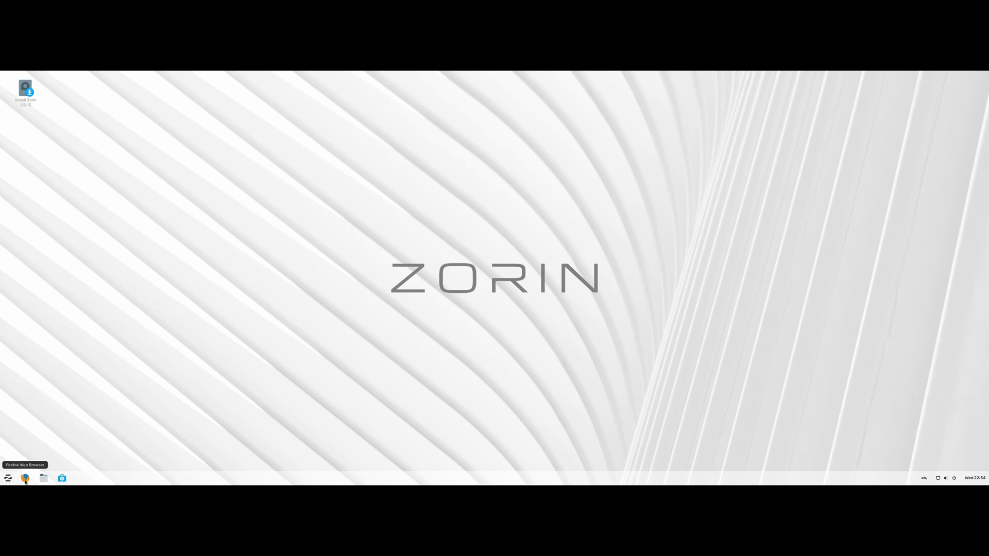
Browse the Graphics apps, try and clear a 'firef' search, then open the Live session user's account.
click(7, 482)
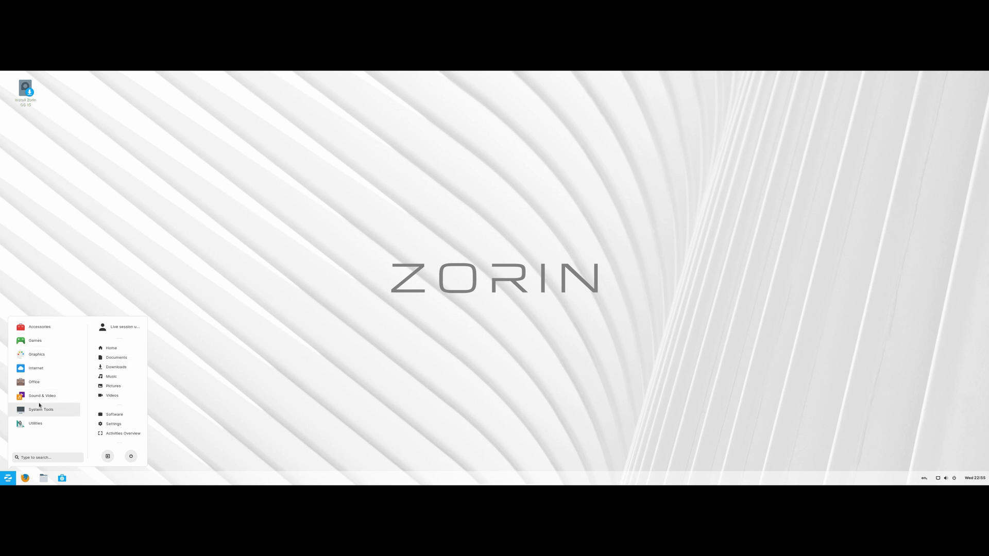
click(40, 354)
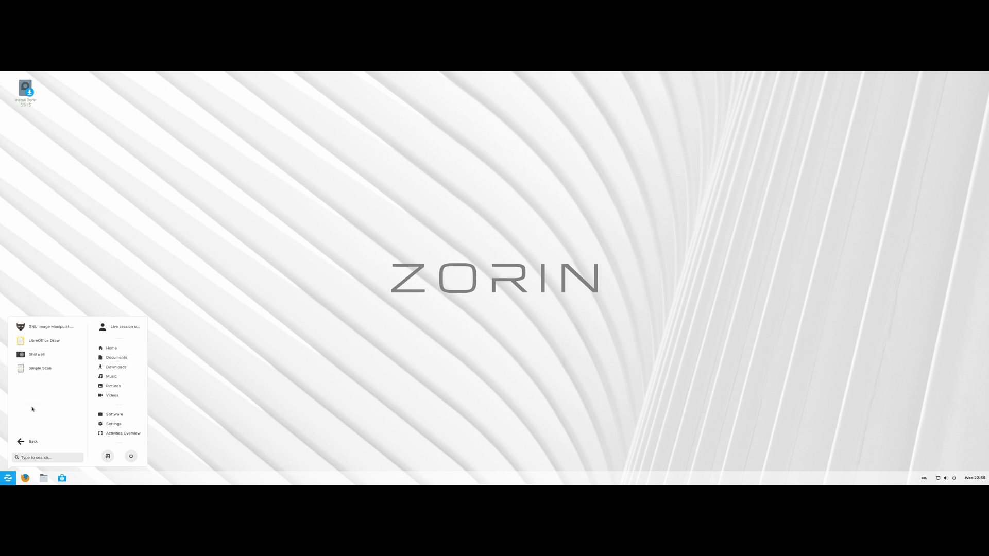
click(31, 441)
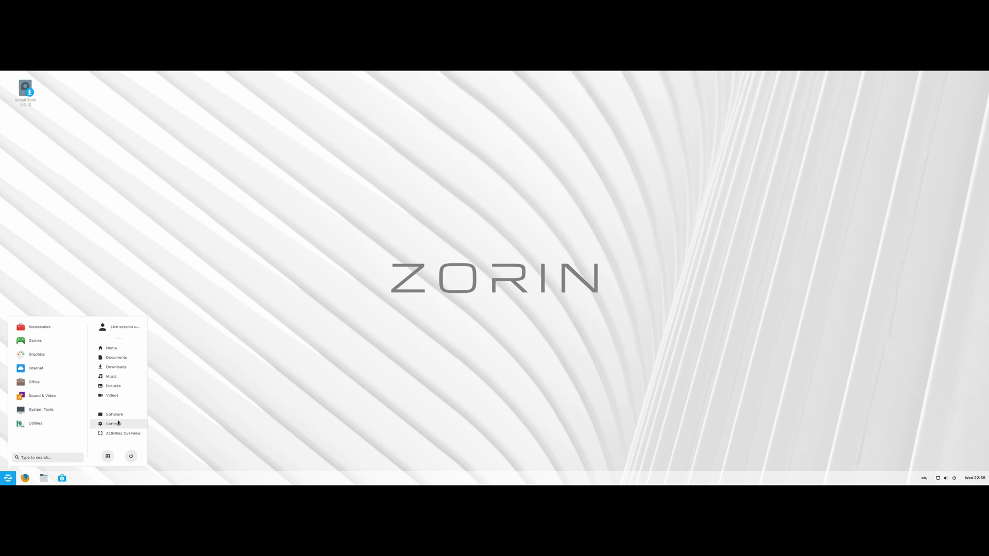
text(firef)
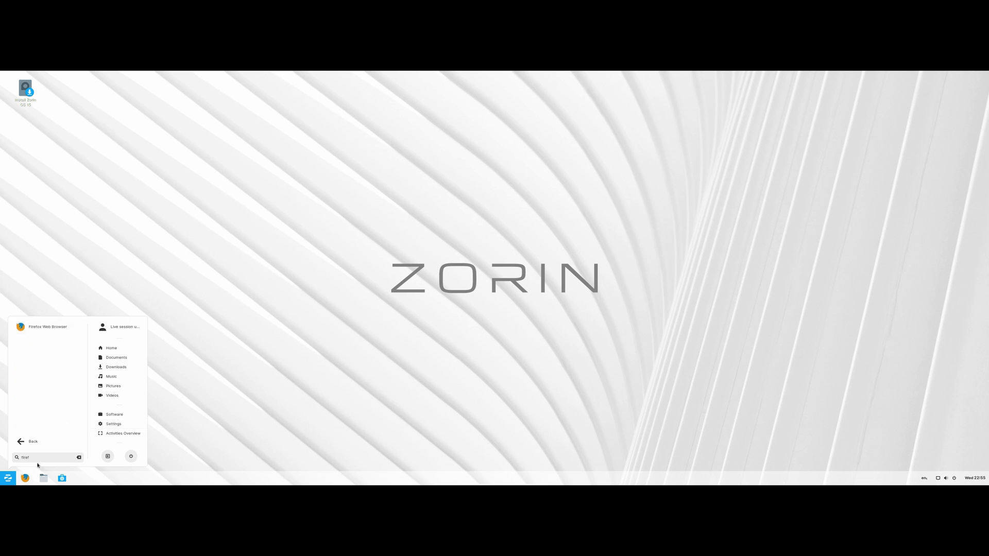
triple_click(40, 457)
key(BackSpace)
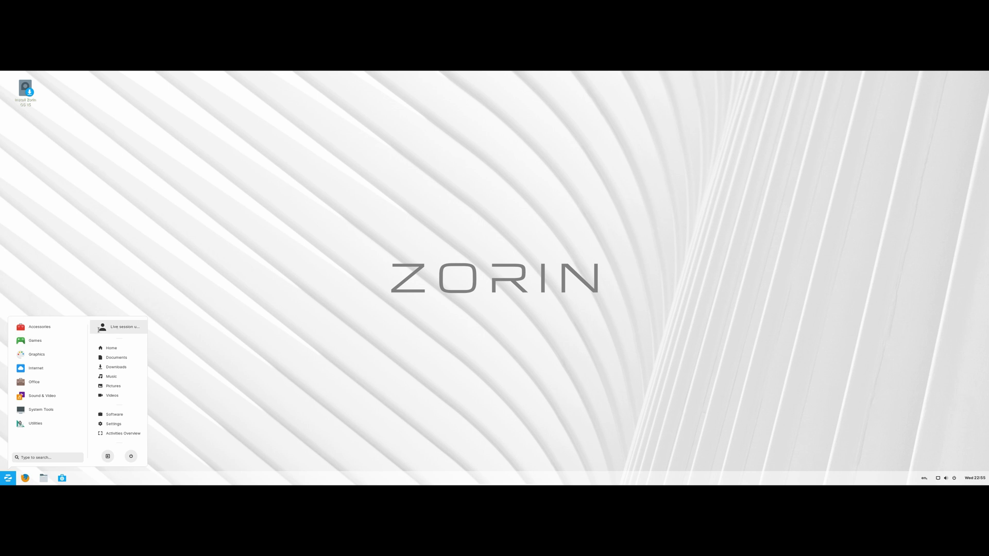
click(111, 333)
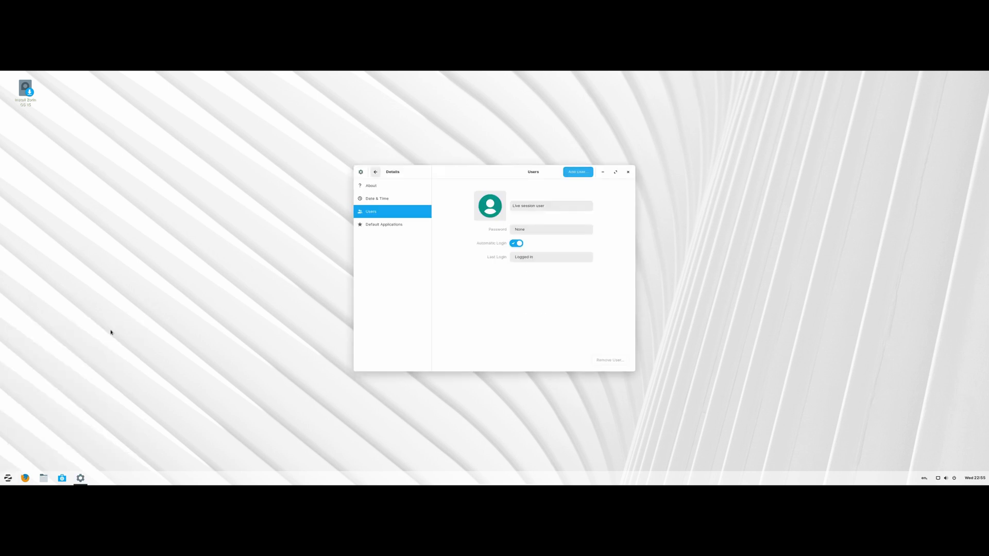
Close the user settings, then open Downloads from the app menu and close it.
click(627, 172)
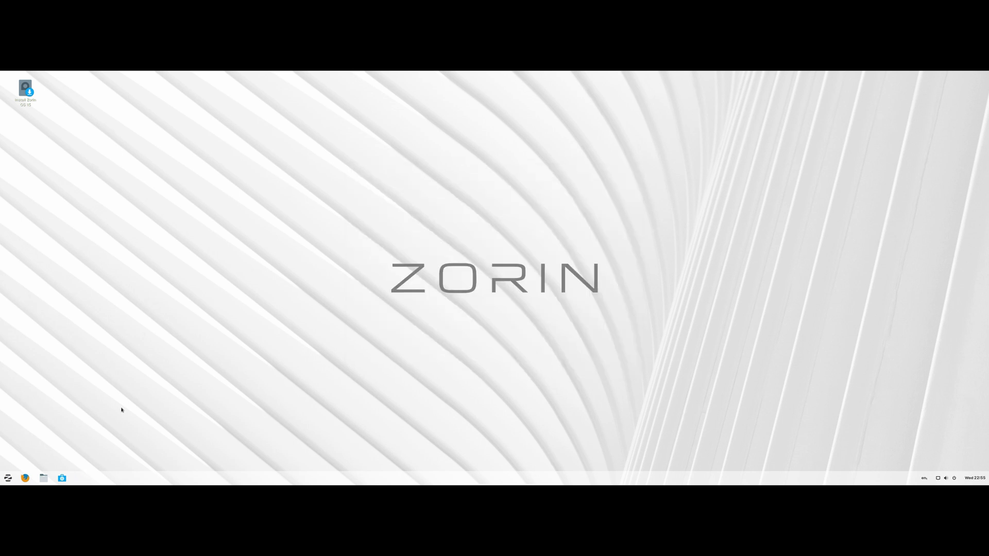
click(8, 478)
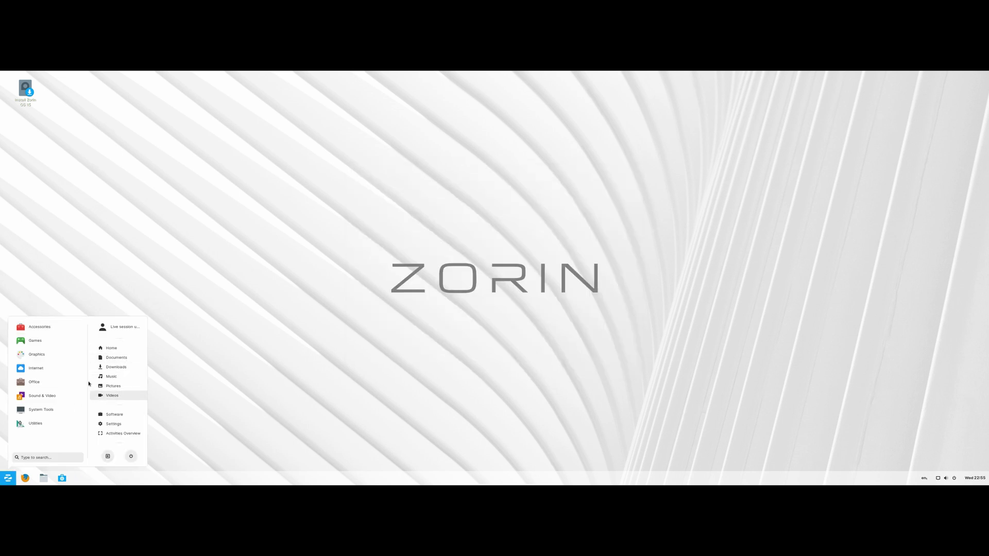
click(120, 367)
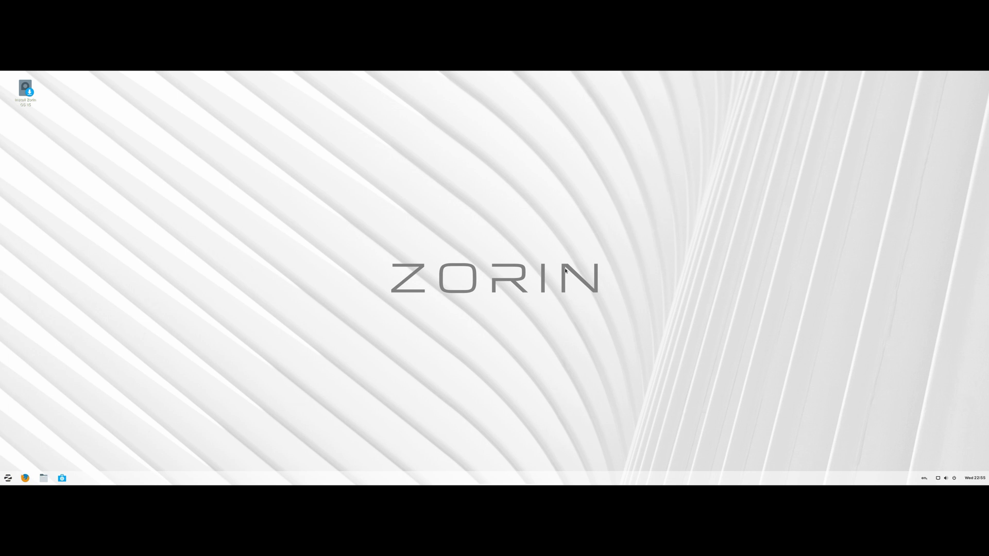
click(541, 230)
Glance at the app menu and system status menu, then reopen the app menu with Super.
click(8, 477)
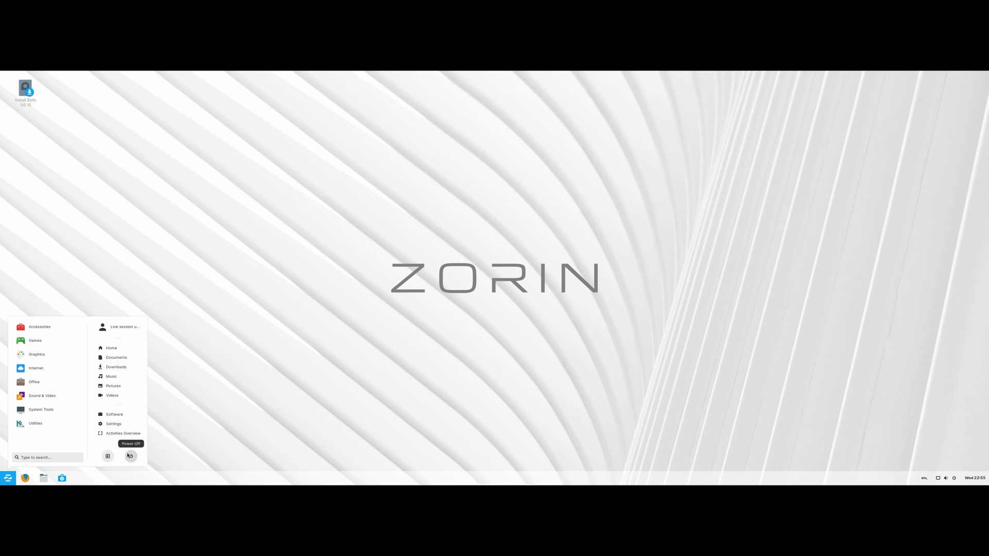
click(567, 438)
click(954, 478)
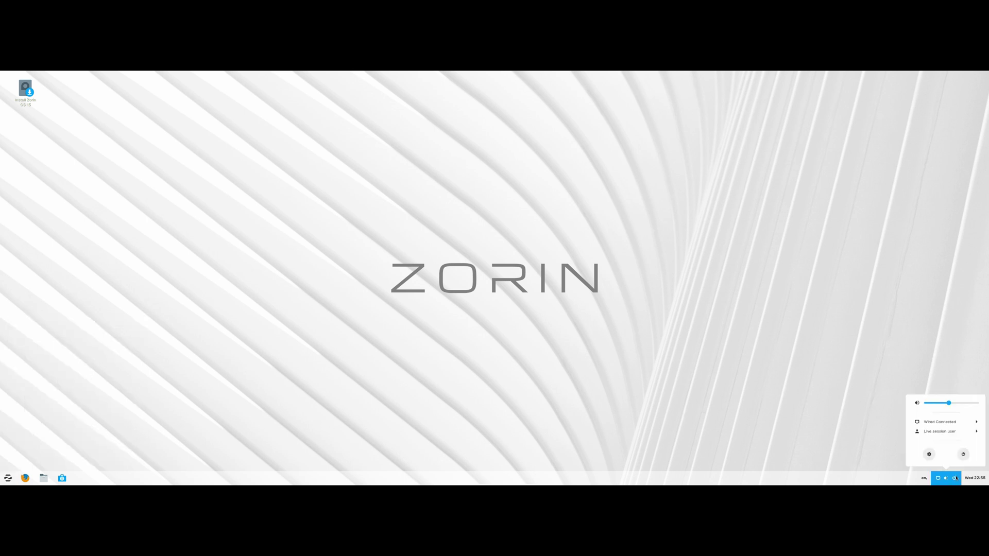
click(679, 431)
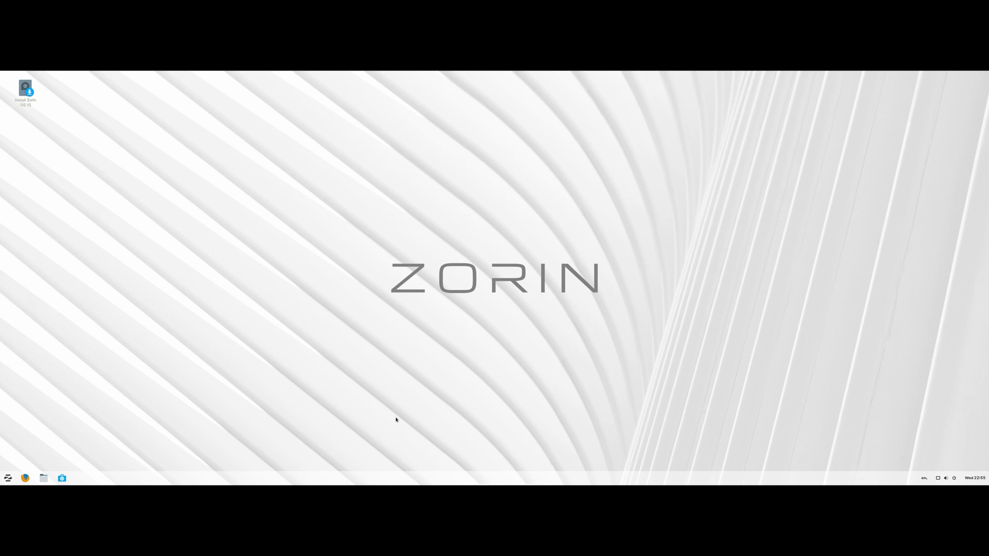
key(super)
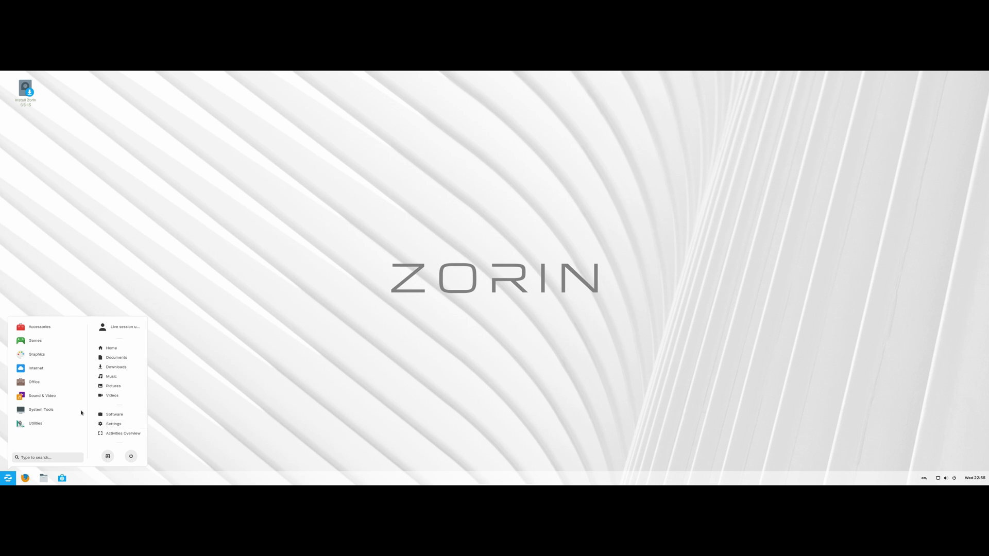
Find Zorin Appearance in the menu's System Tools category and launch it.
click(45, 410)
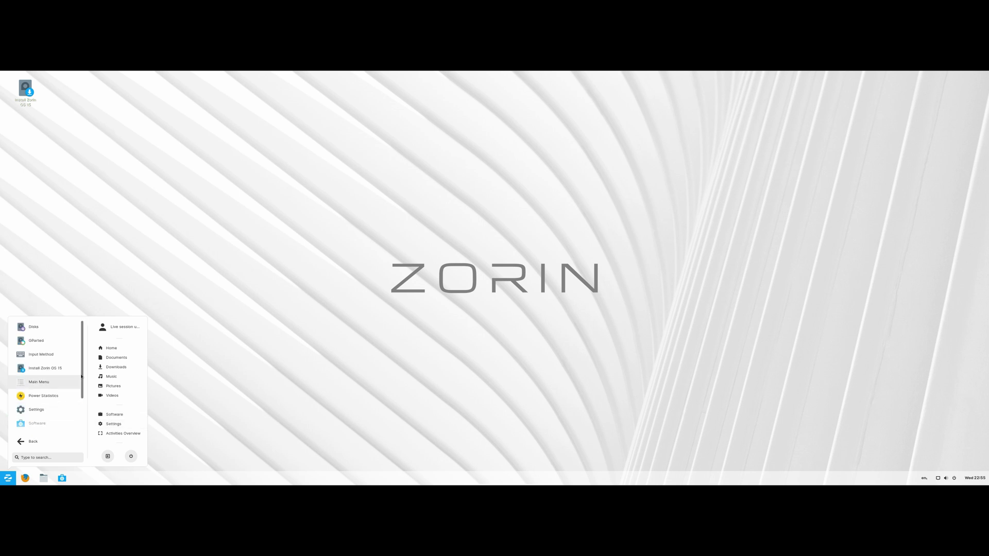
drag(82, 355, 73, 408)
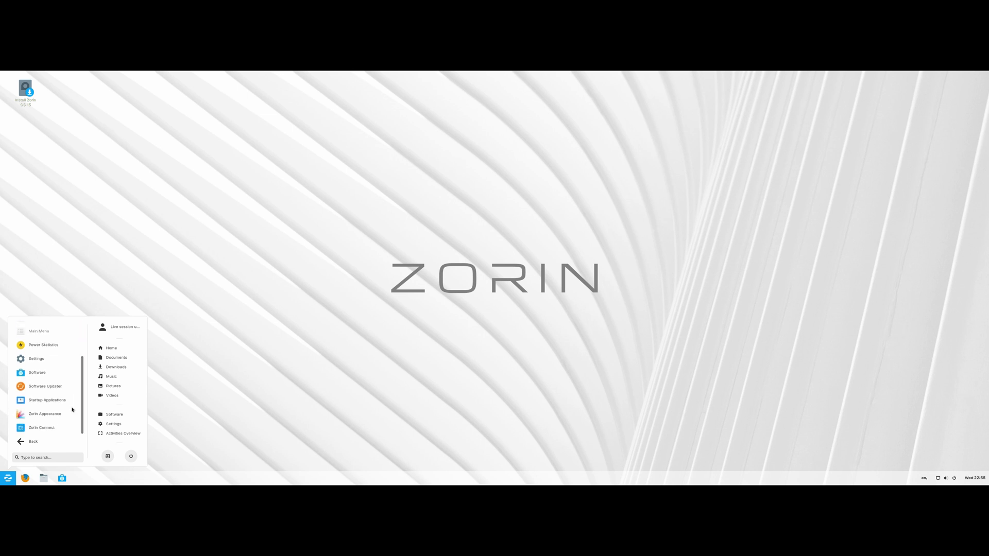
scroll(72, 407, up, 2)
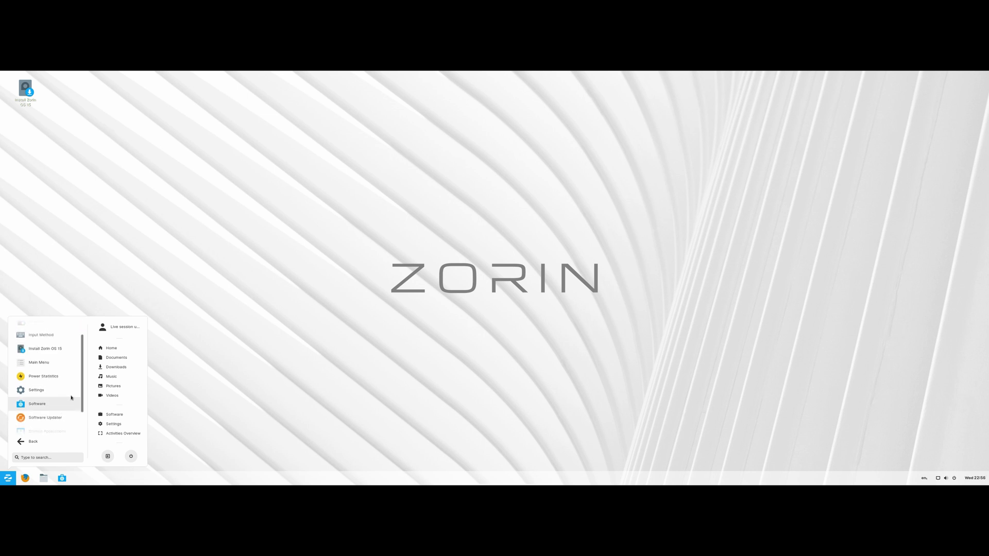
scroll(73, 396, up, 1)
scroll(72, 395, up, 1)
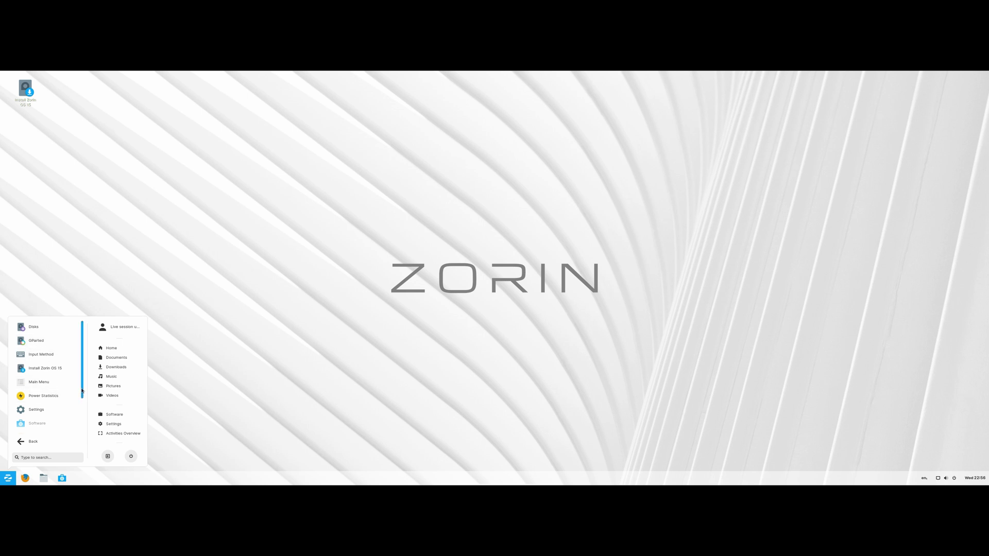
scroll(72, 397, down, 3)
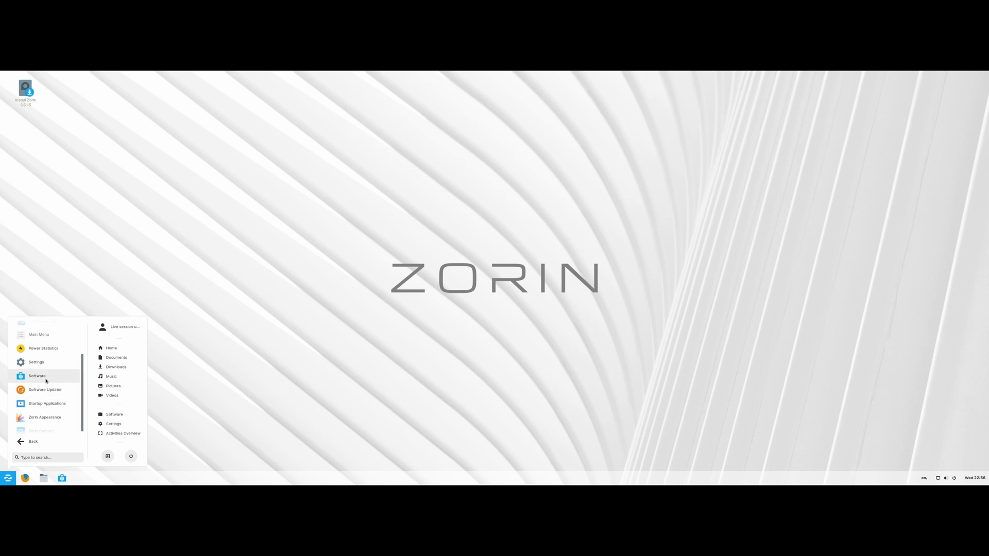
scroll(36, 391, down, 1)
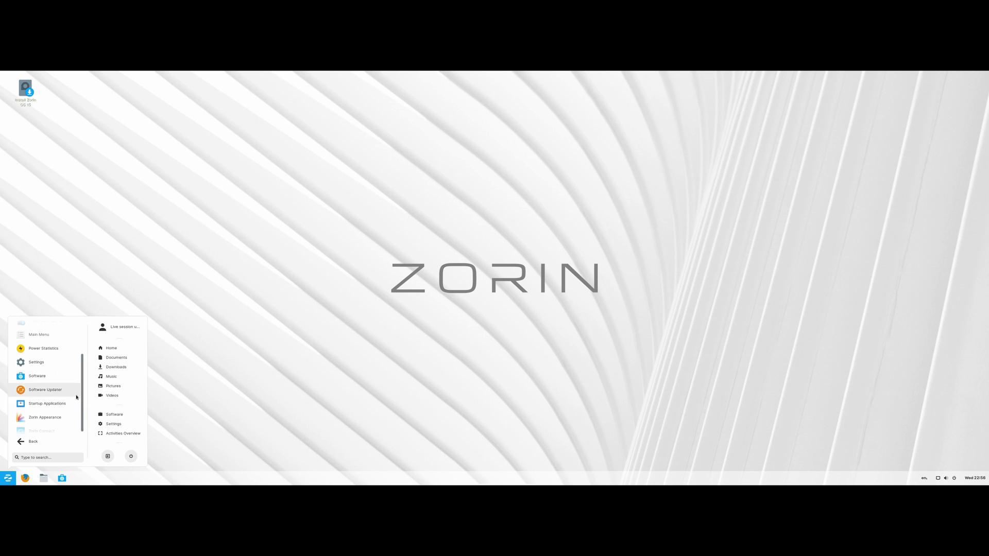
click(50, 416)
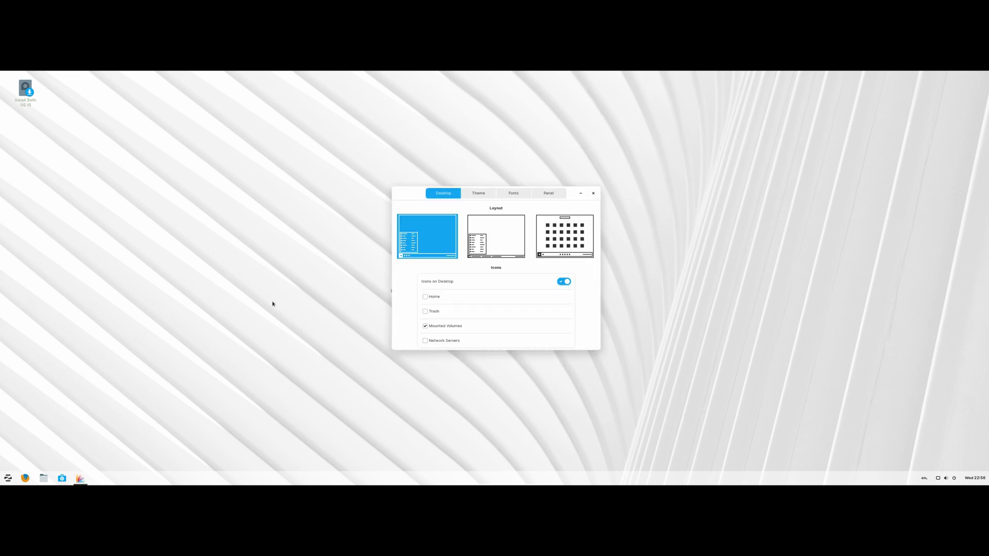
Minimize Zorin Appearance, launch Software, and browse the Utilities and Office menu categories.
click(580, 194)
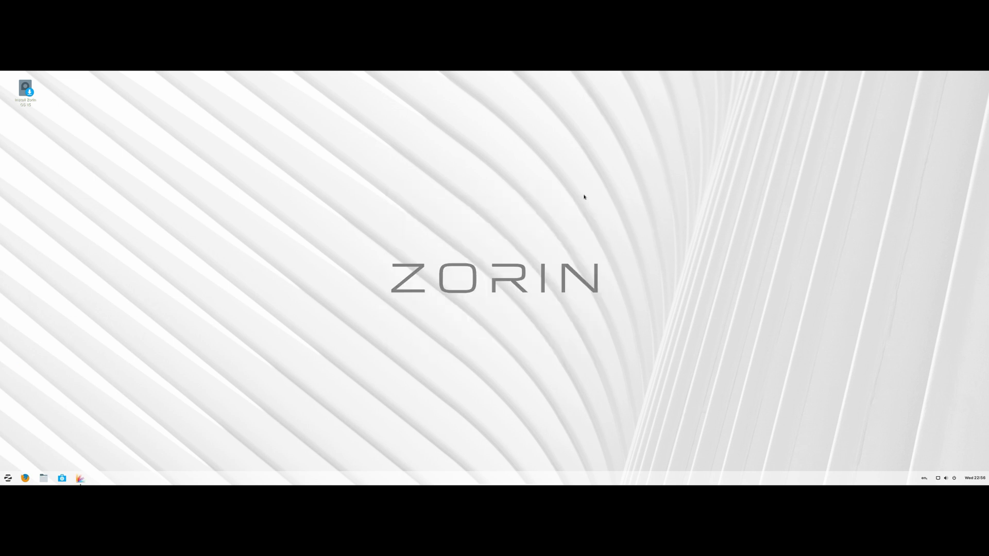
click(62, 478)
click(8, 477)
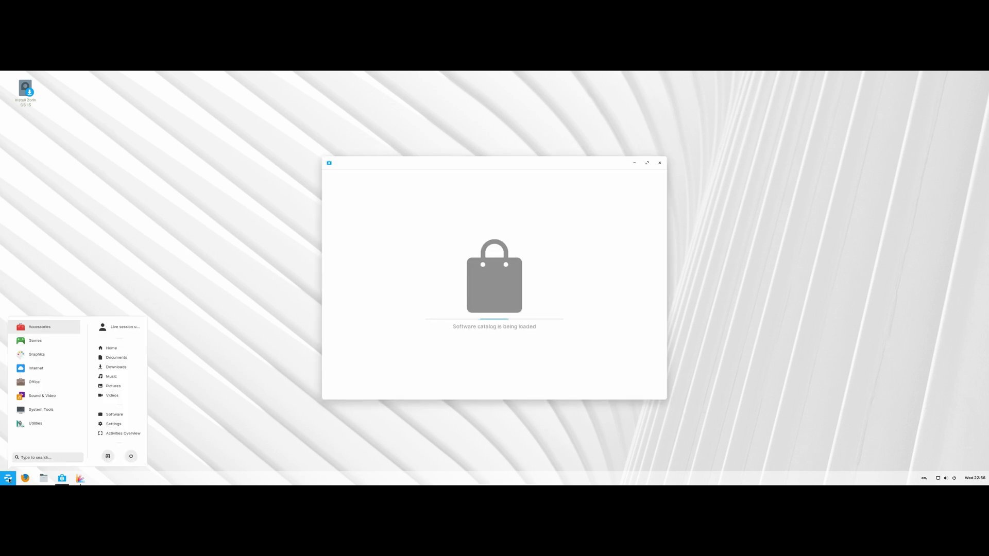
click(49, 422)
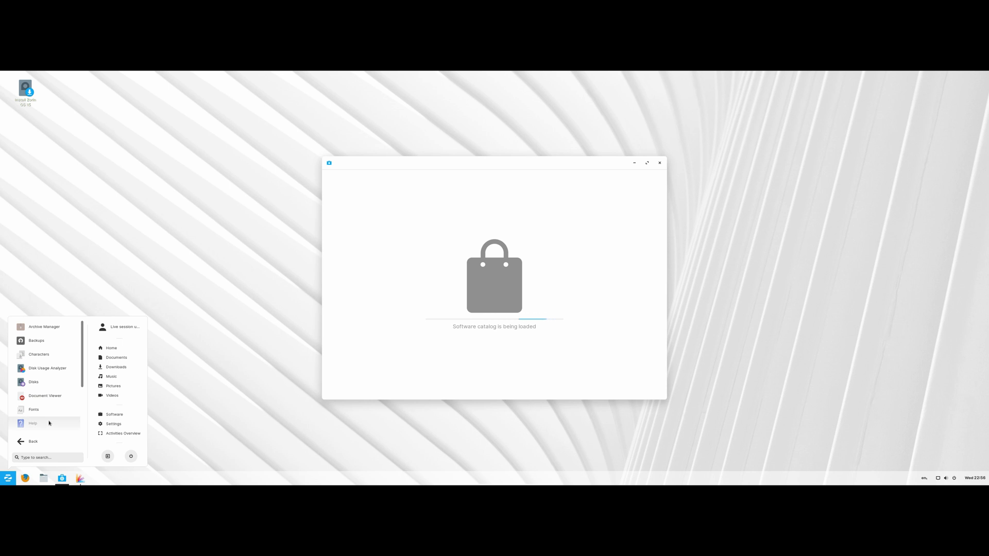
click(32, 441)
click(43, 386)
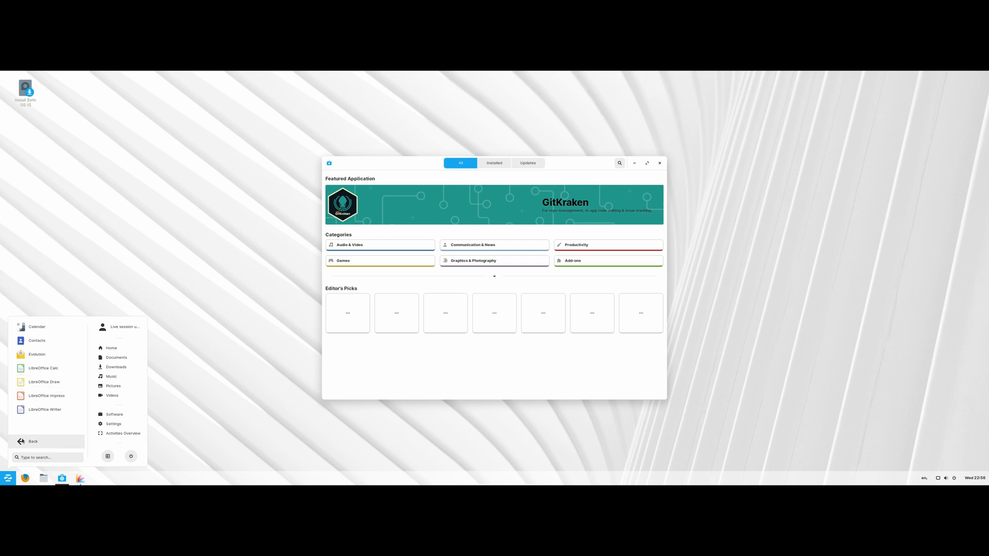
click(32, 441)
Browse the Internet, Graphics and Games app menu categories.
click(43, 369)
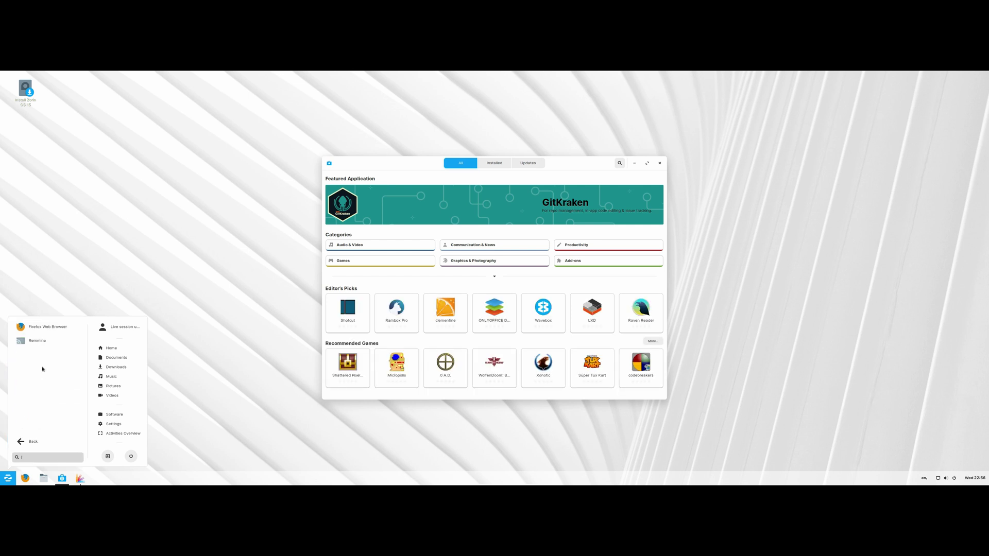
click(28, 443)
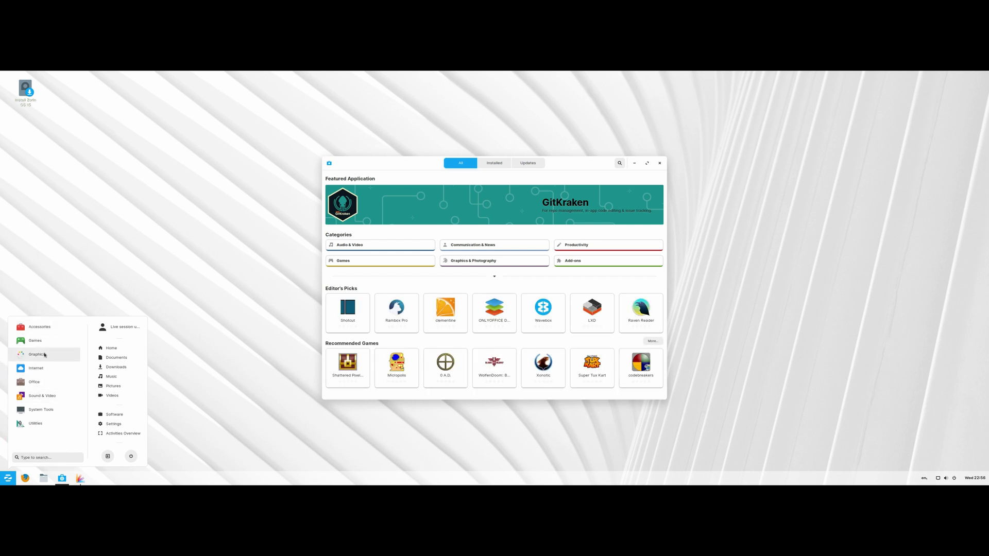
click(71, 361)
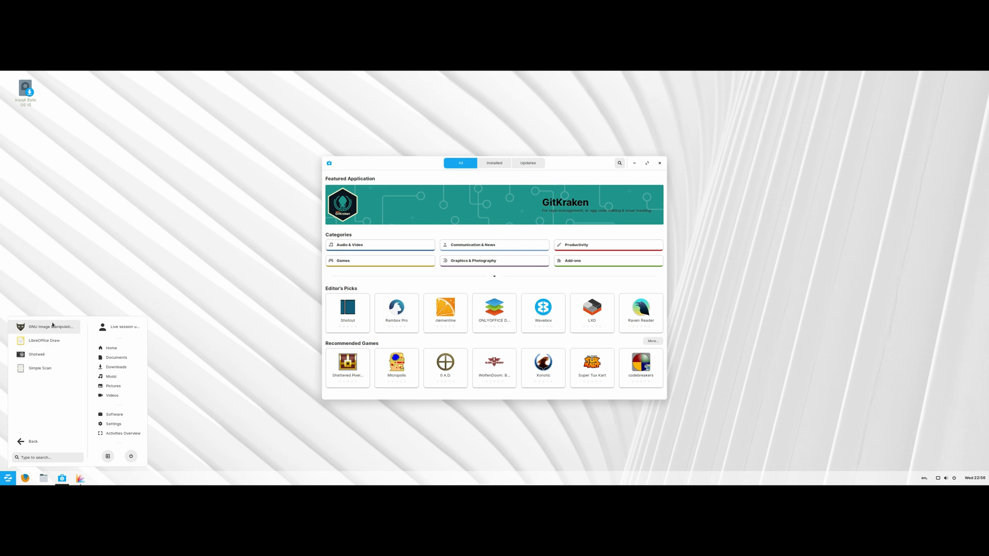
click(30, 442)
click(40, 352)
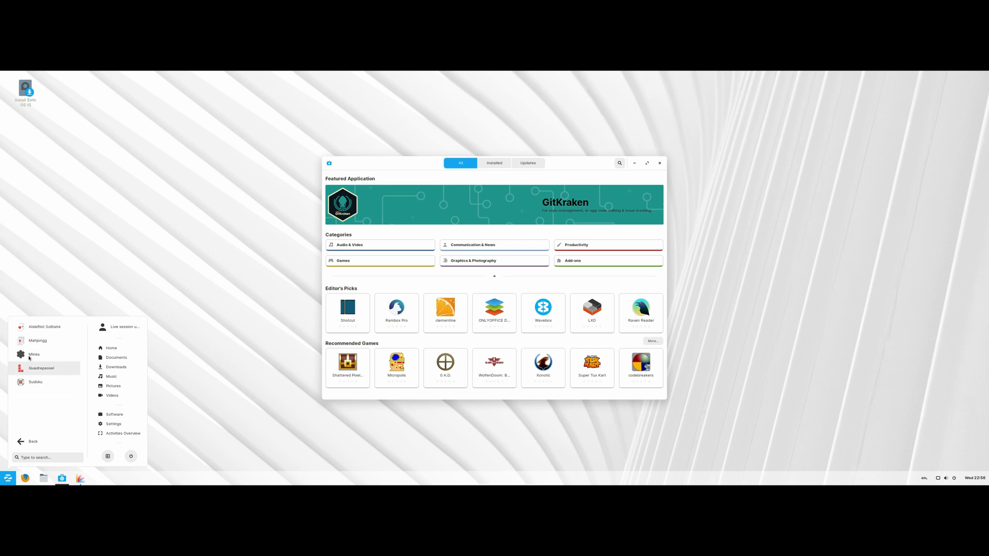
click(31, 442)
Launch Text Editor from the accessories category, then close its empty document.
click(36, 328)
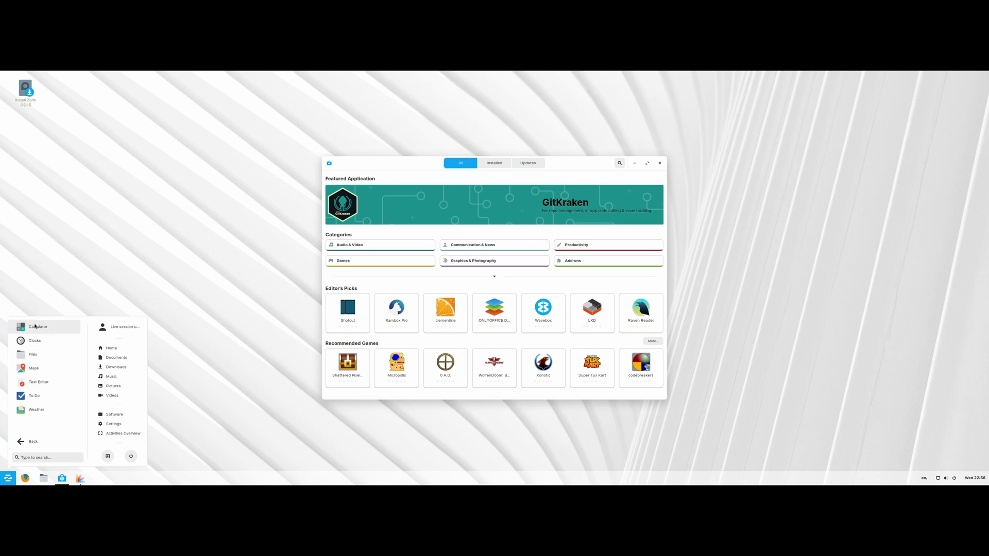
click(36, 382)
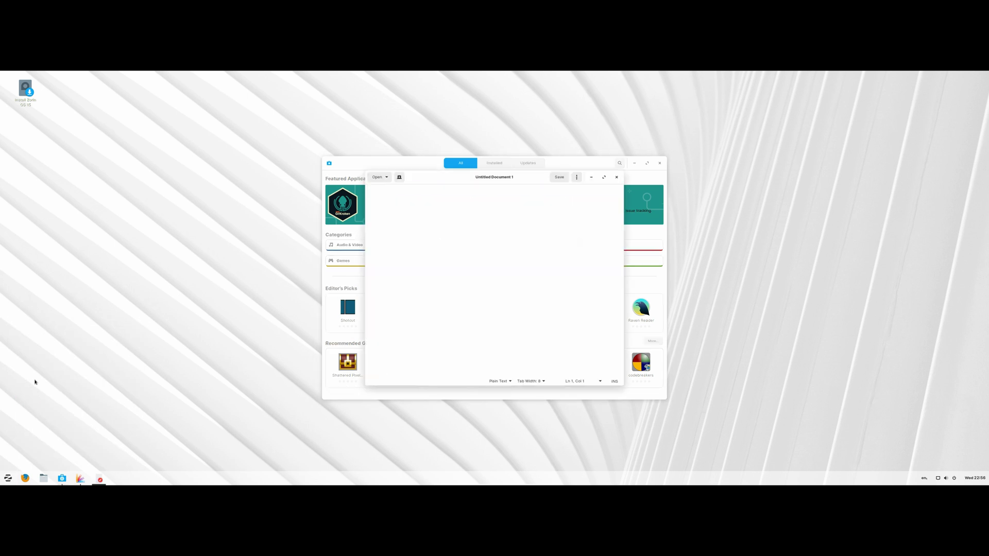
click(617, 178)
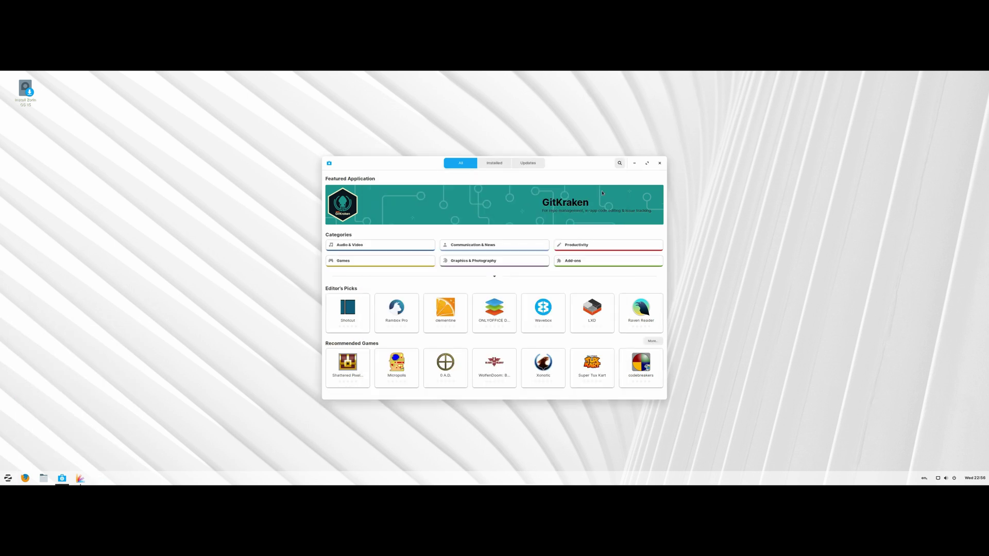
Check the Installed and Updates tabs to confirm the system is up to date.
drag(574, 162, 516, 194)
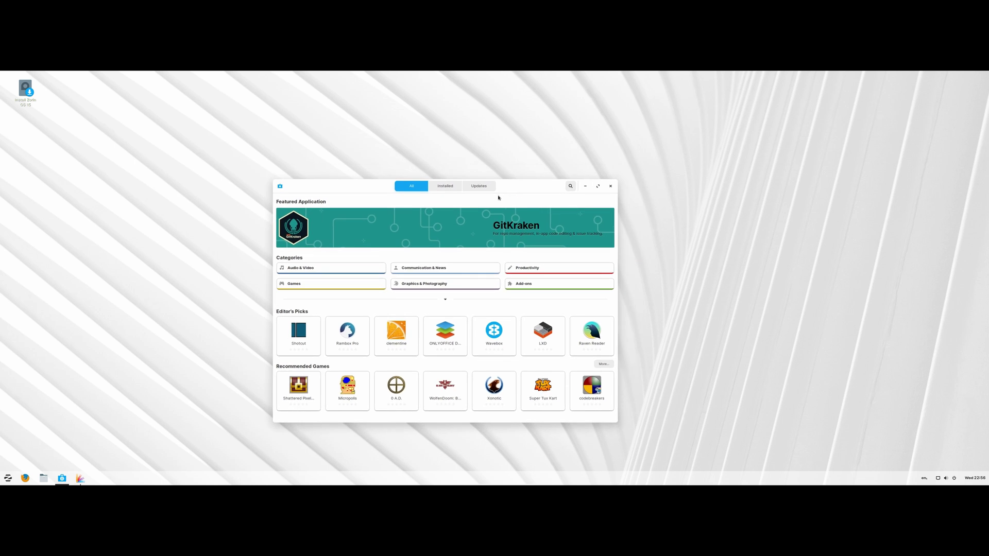
click(444, 190)
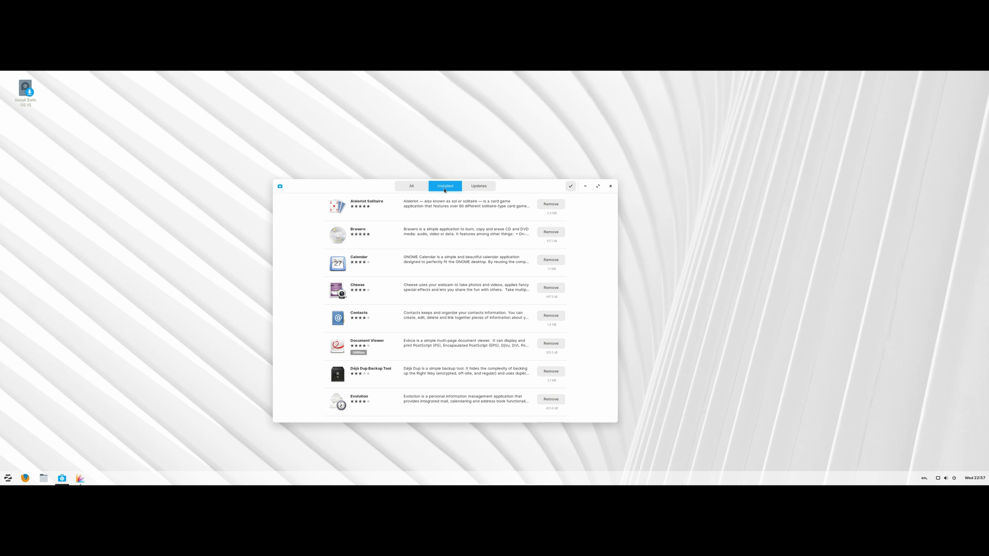
click(468, 188)
click(410, 190)
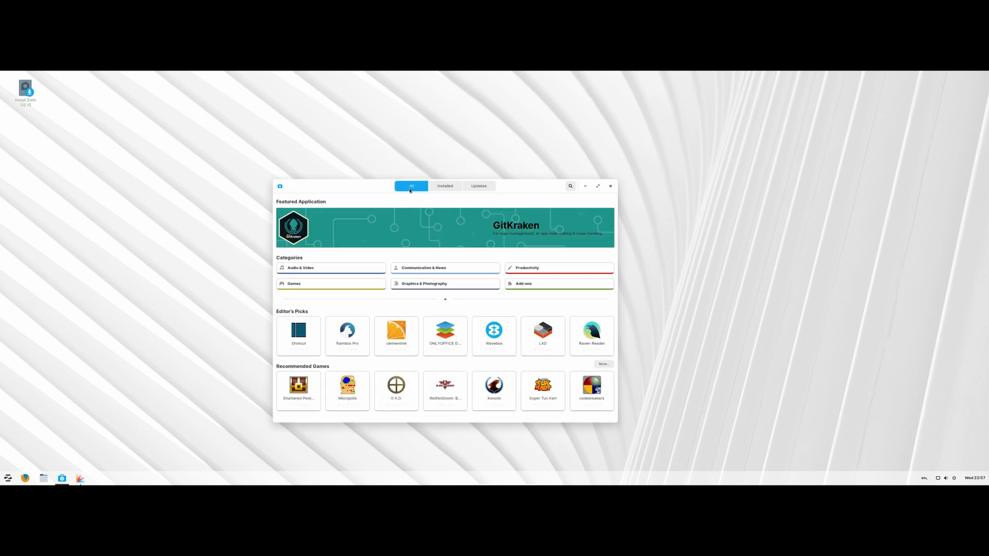
click(476, 188)
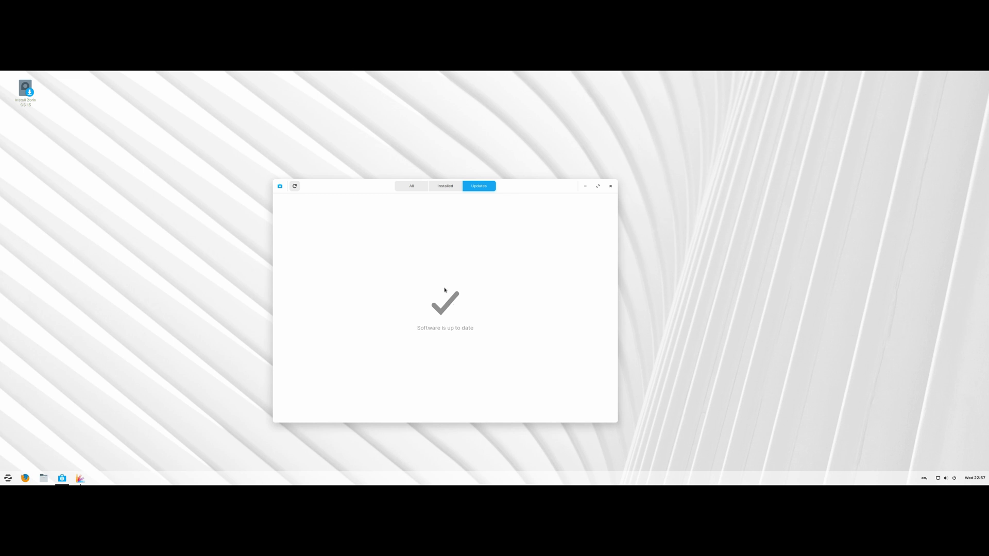
click(408, 185)
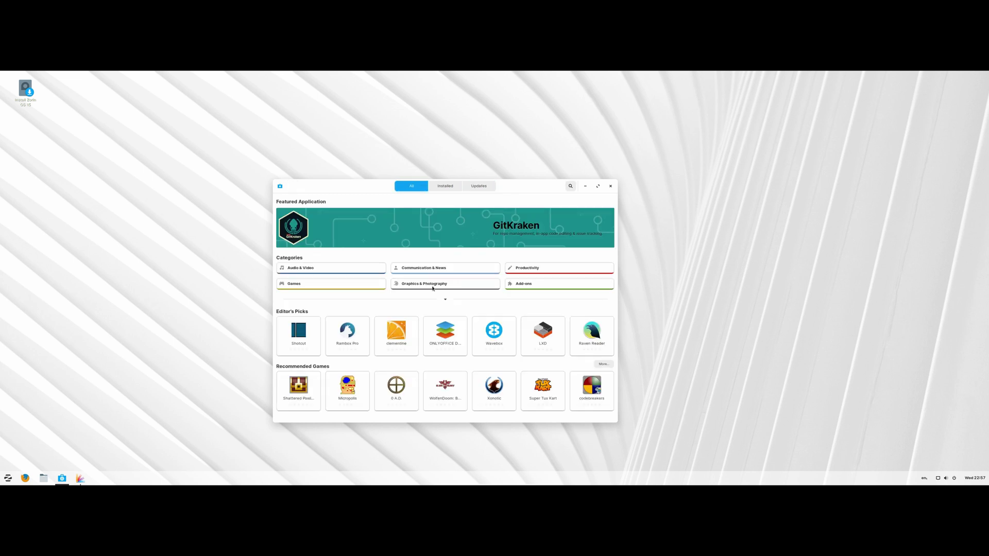
Look over the Raven Reader details page, then close the Software store.
click(579, 328)
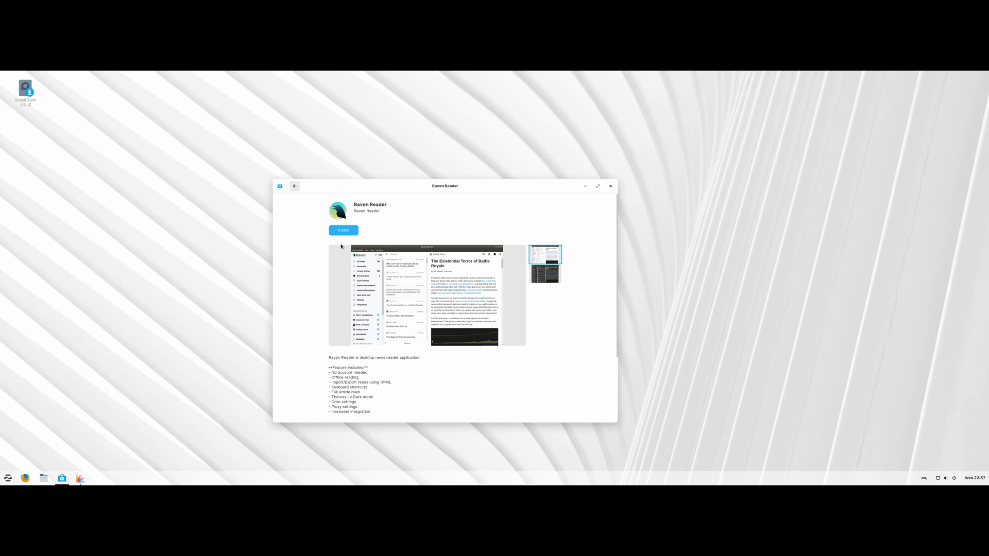
click(294, 186)
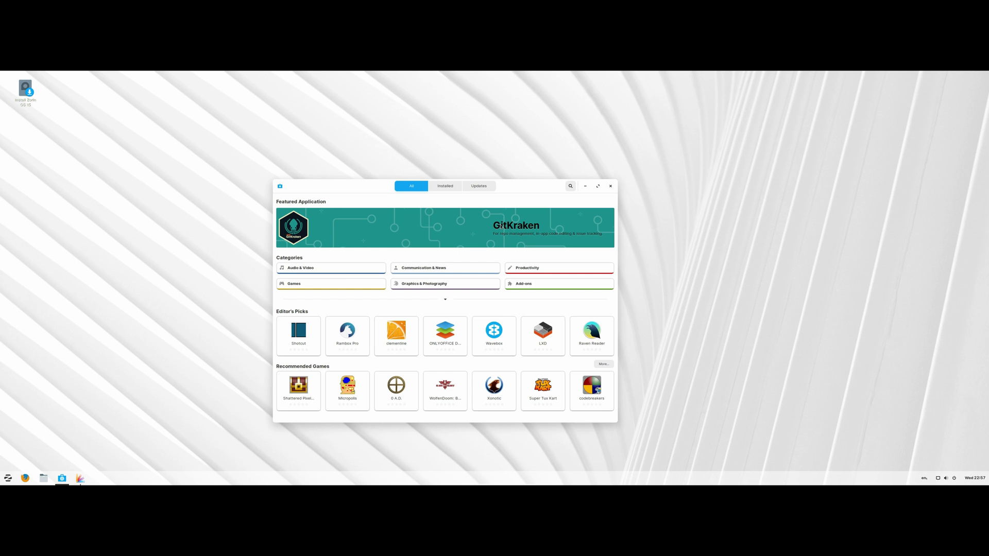
click(610, 186)
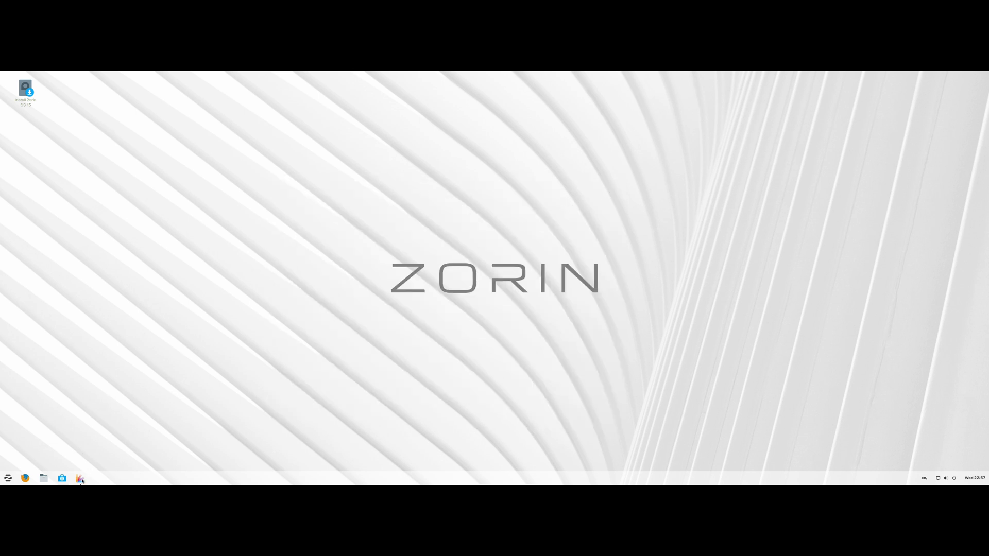
Reopen Zorin Appearance, move it lower, and apply the second layout with labelled window buttons.
click(81, 479)
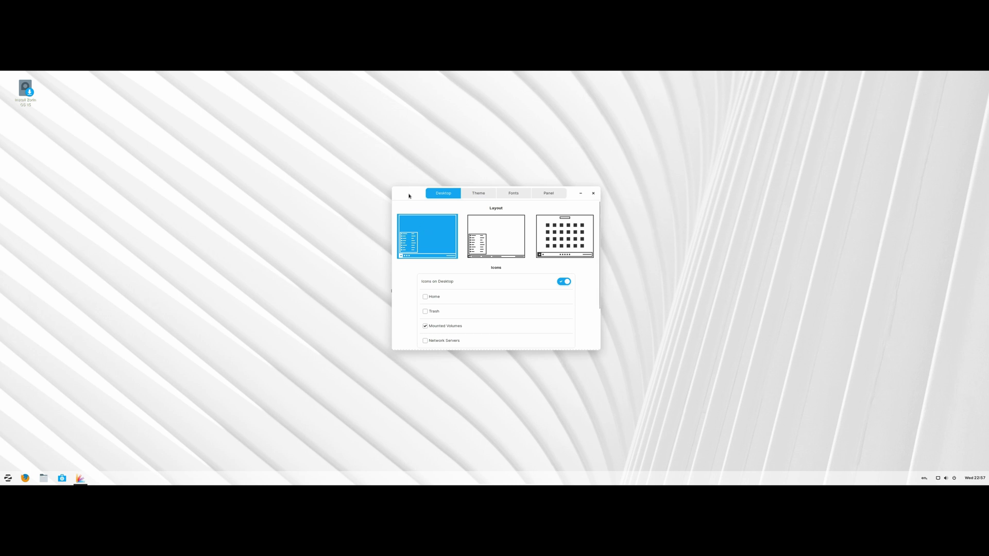
drag(409, 195, 414, 228)
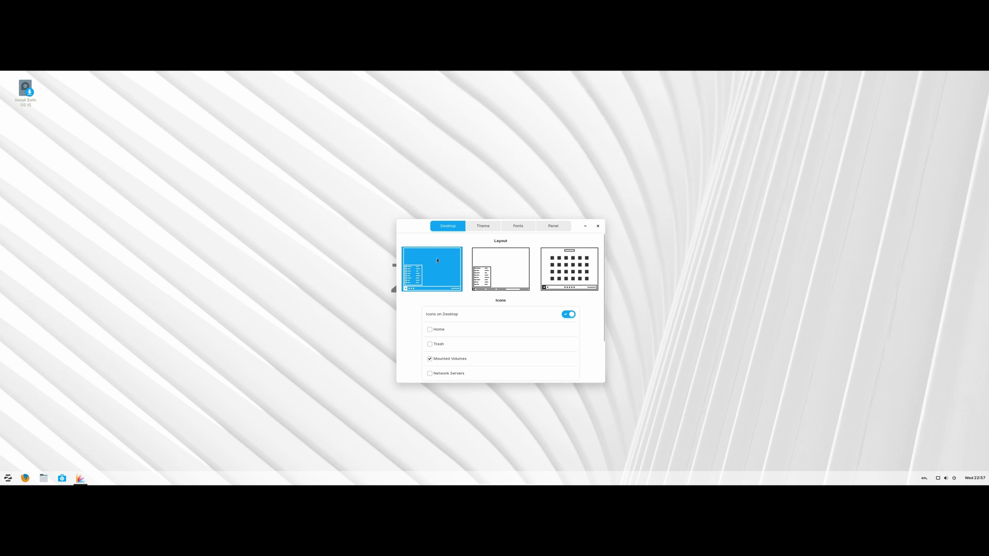
click(3, 477)
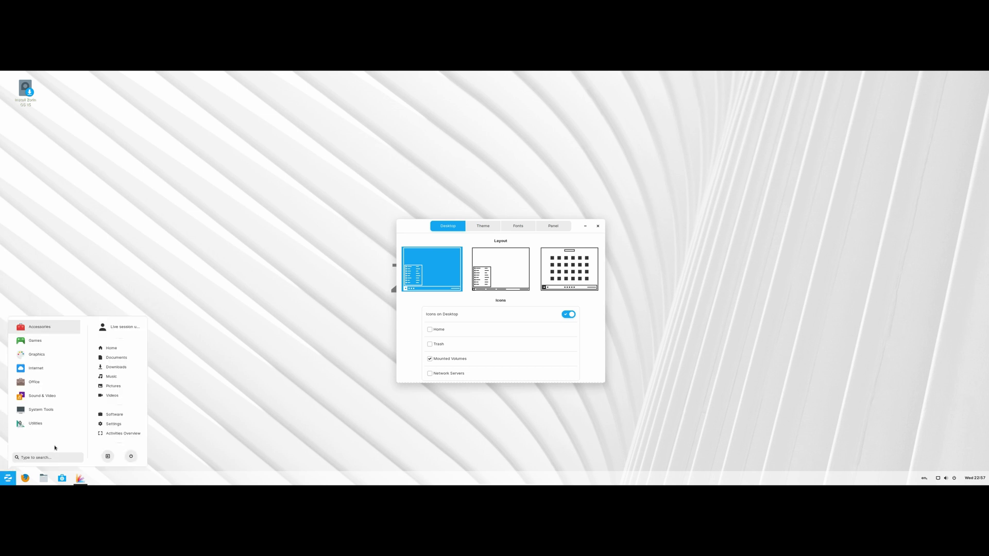
click(502, 267)
click(502, 279)
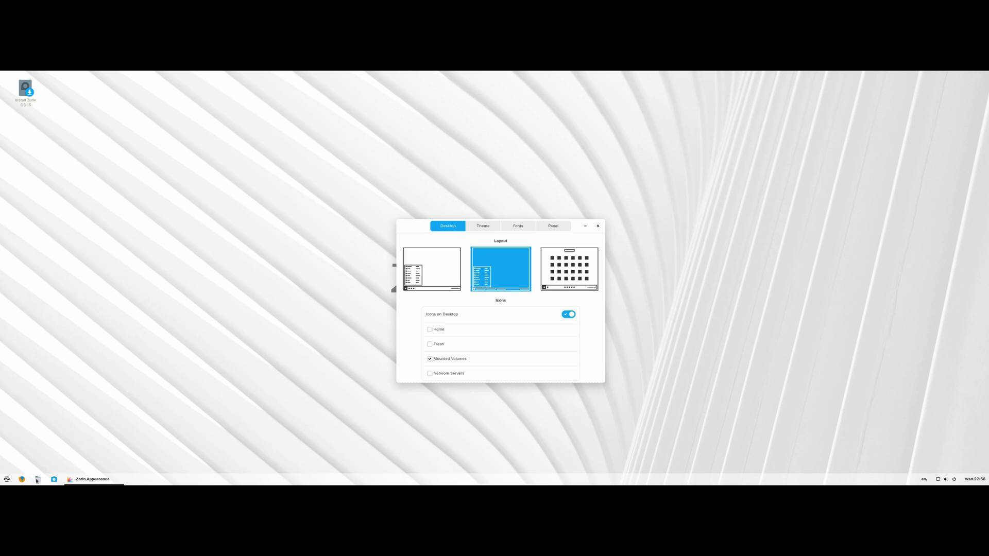
click(96, 478)
click(102, 476)
click(108, 478)
click(115, 477)
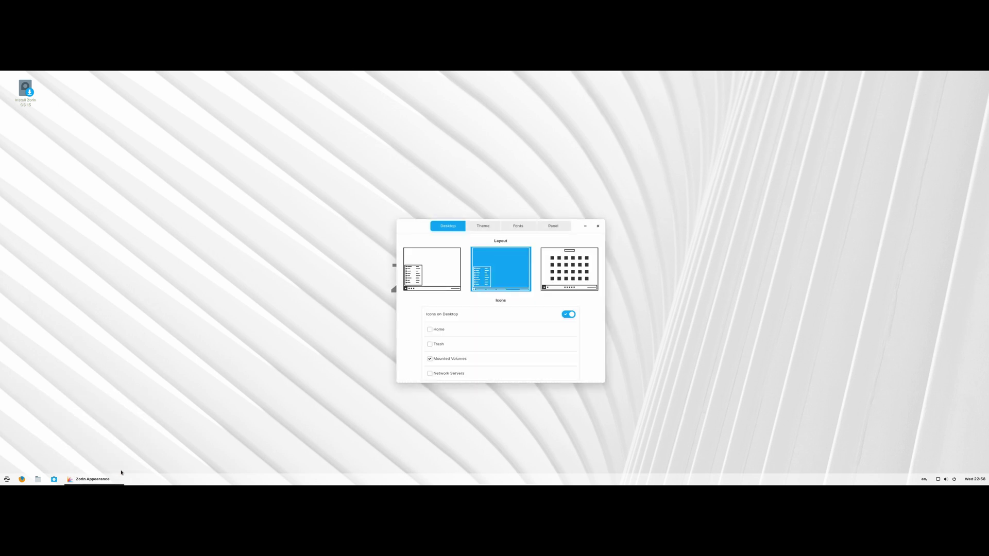
click(38, 480)
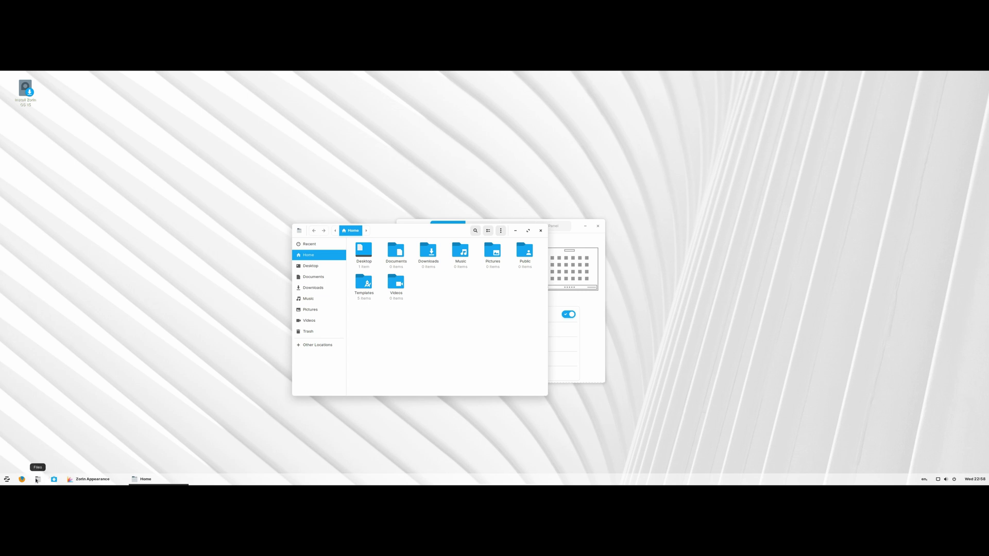
click(37, 480)
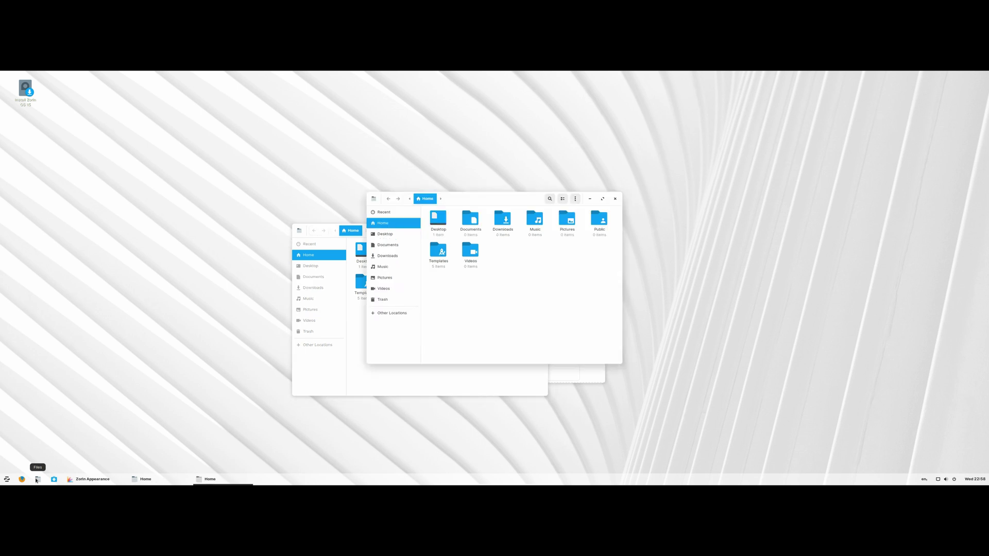
click(38, 480)
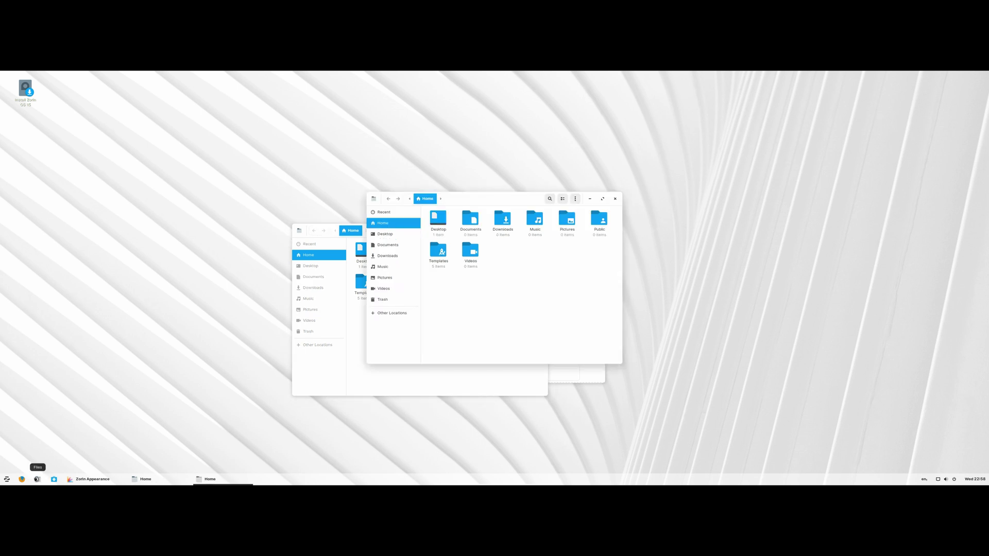
click(615, 198)
mouse_move(155, 480)
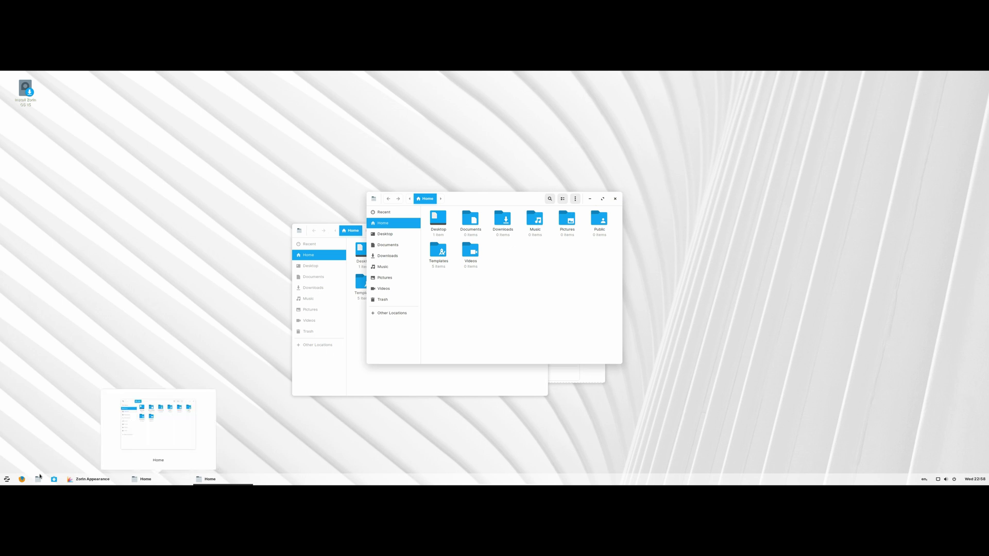
click(615, 199)
click(543, 230)
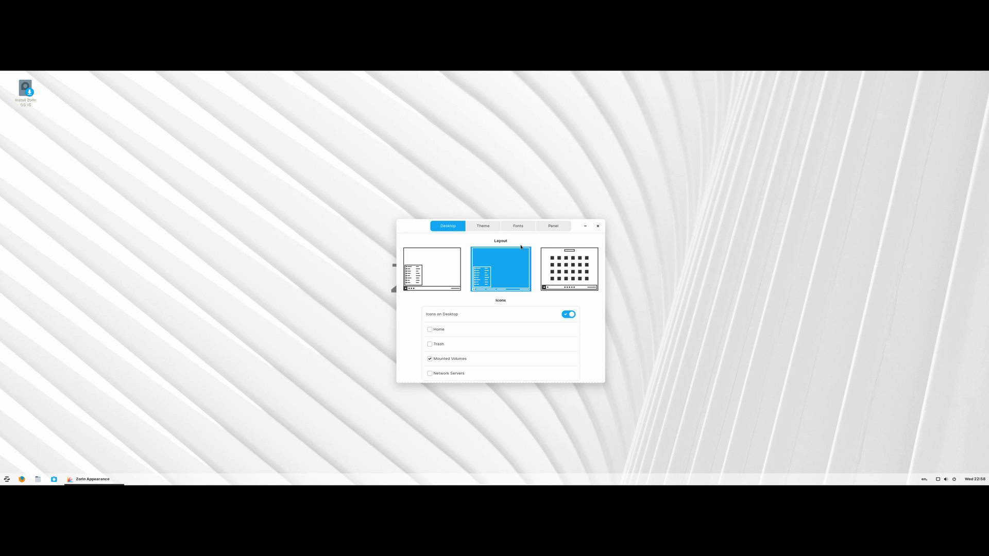
Preview the first and second layouts, then apply the third, centred dock-style layout.
click(435, 265)
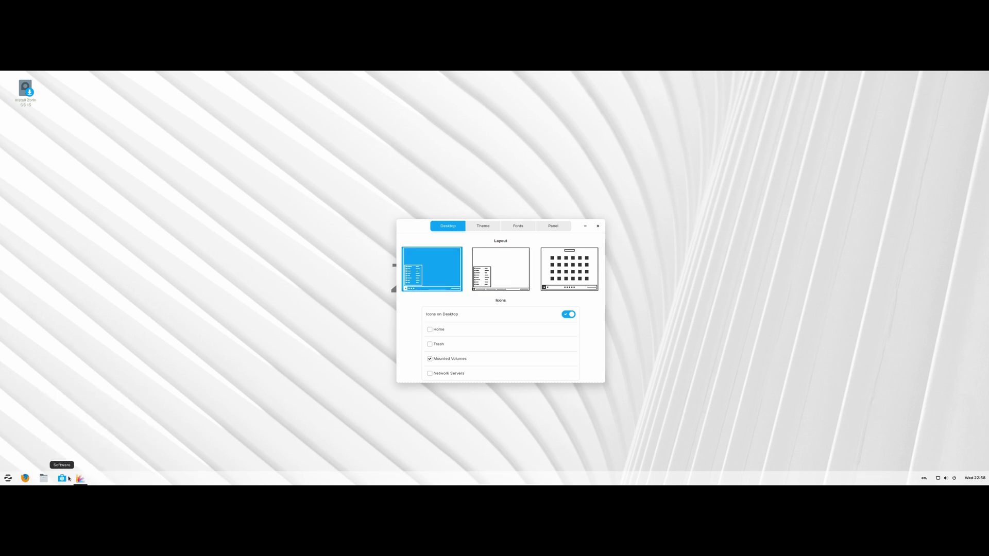
click(496, 268)
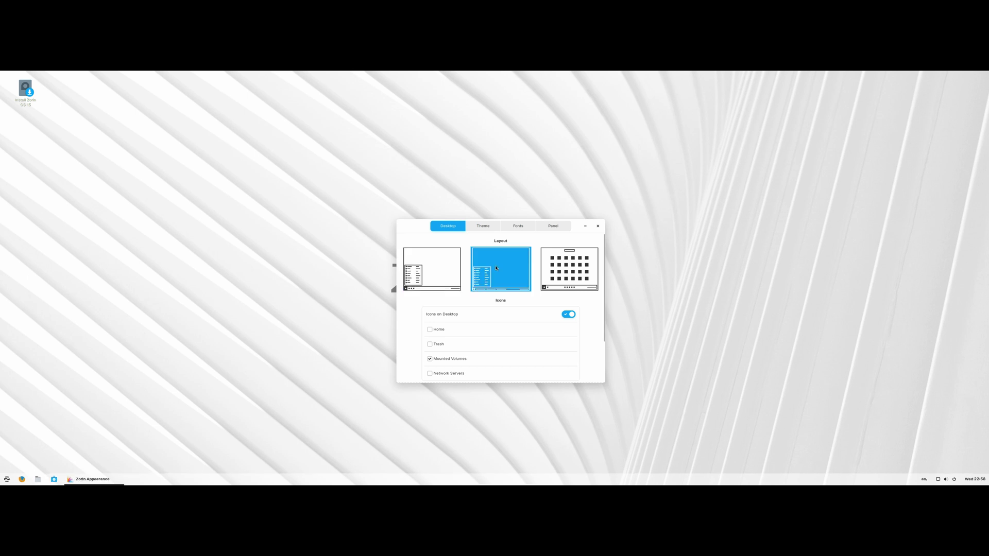
click(580, 263)
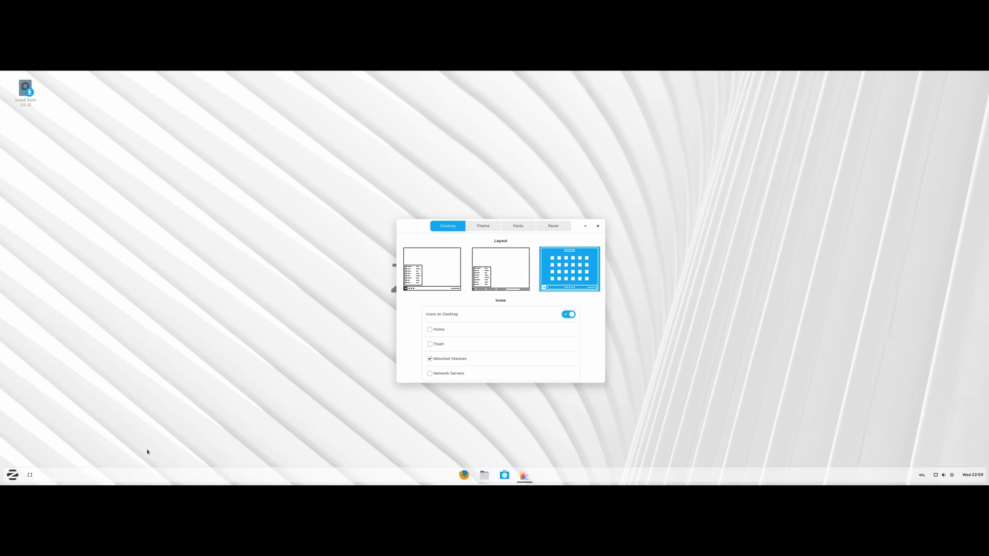
Browse the full-screen app launcher and Activities overview, then open Files on Home.
click(12, 474)
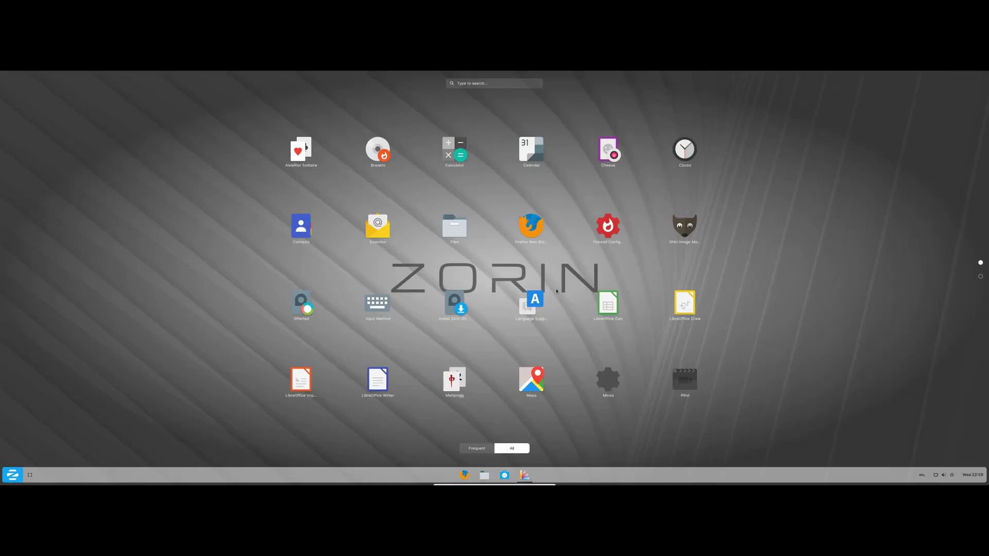
scroll(591, 287, down, 1)
scroll(591, 287, up, 1)
click(10, 479)
click(29, 475)
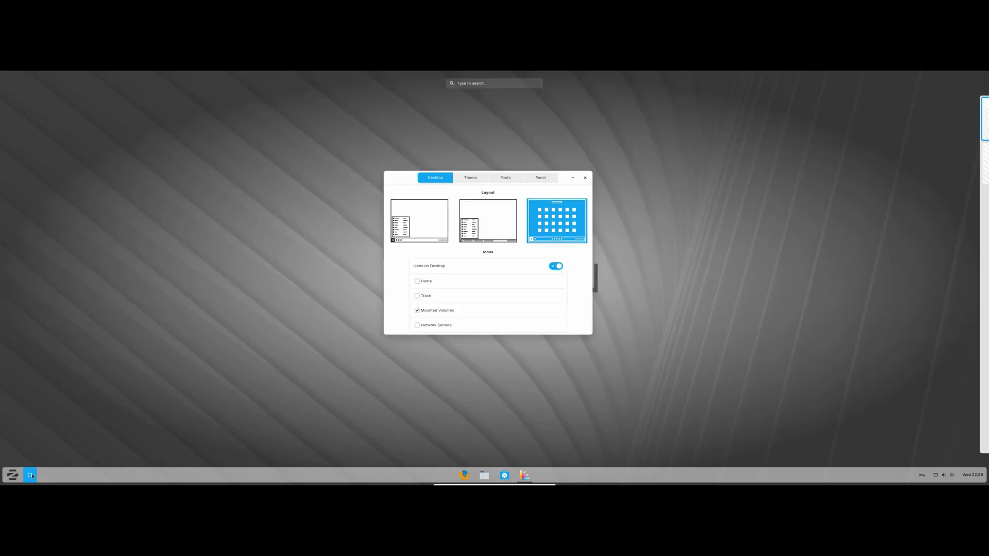
click(478, 251)
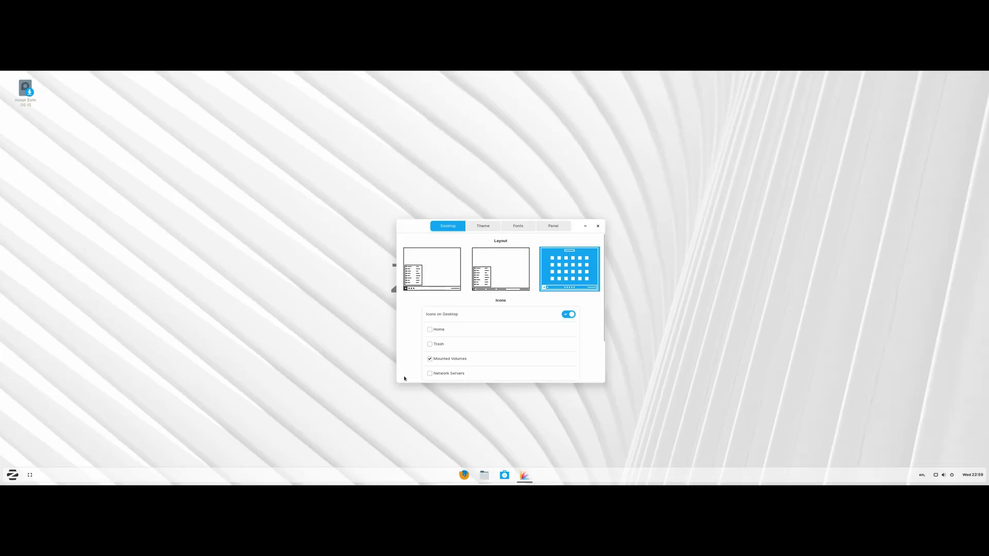
click(484, 478)
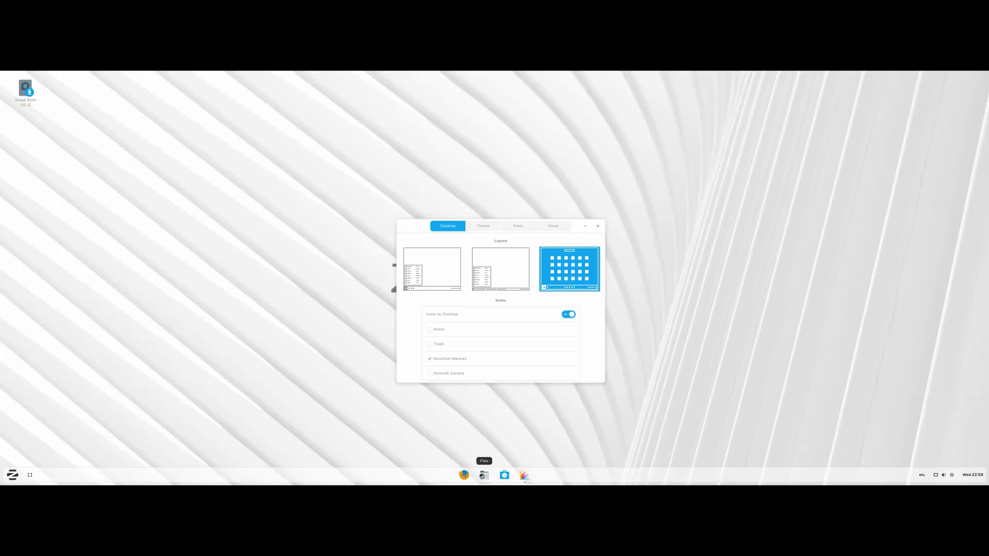
Minimize, restore and close the Files window.
click(484, 476)
click(483, 476)
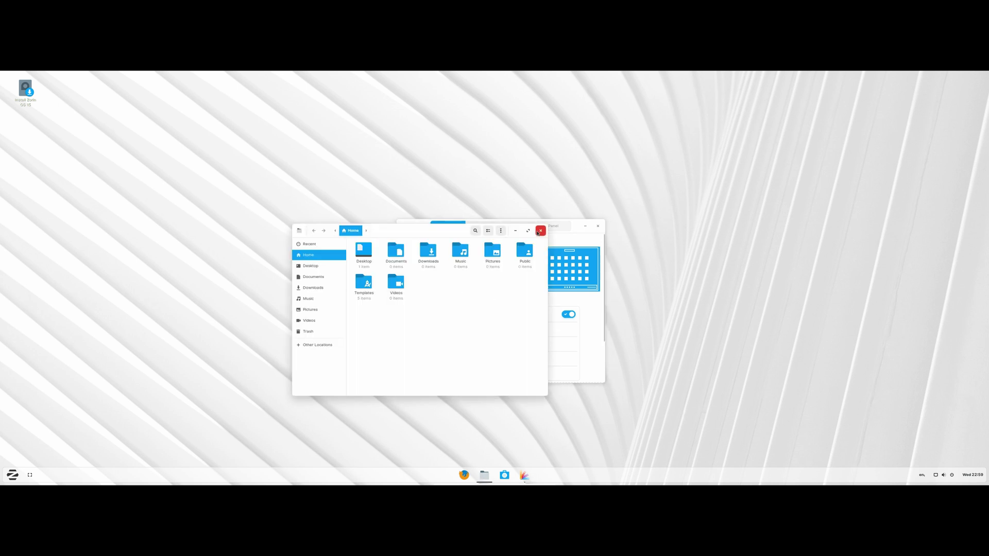
click(539, 232)
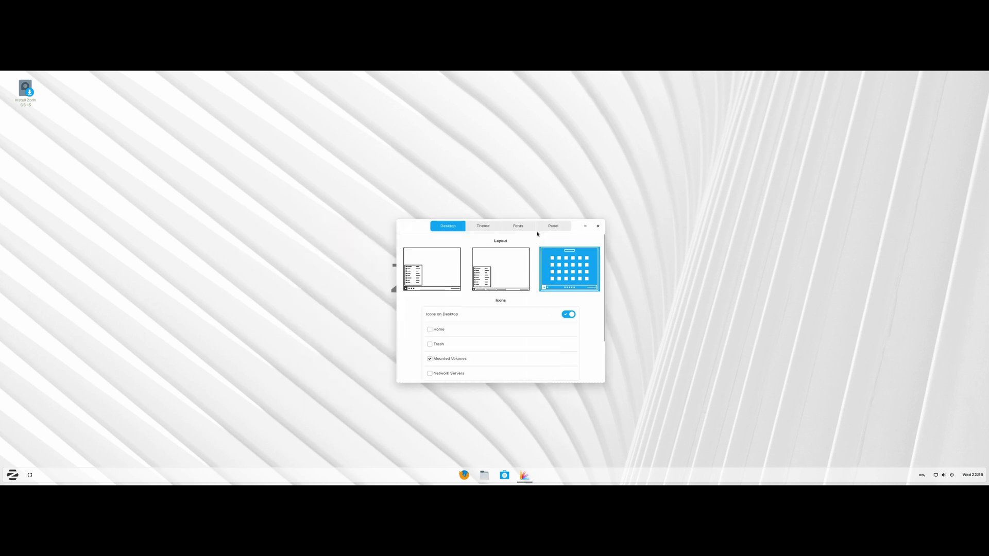
Reopen Files on Home, maximise it, restore it to a smaller window, then close it.
click(483, 475)
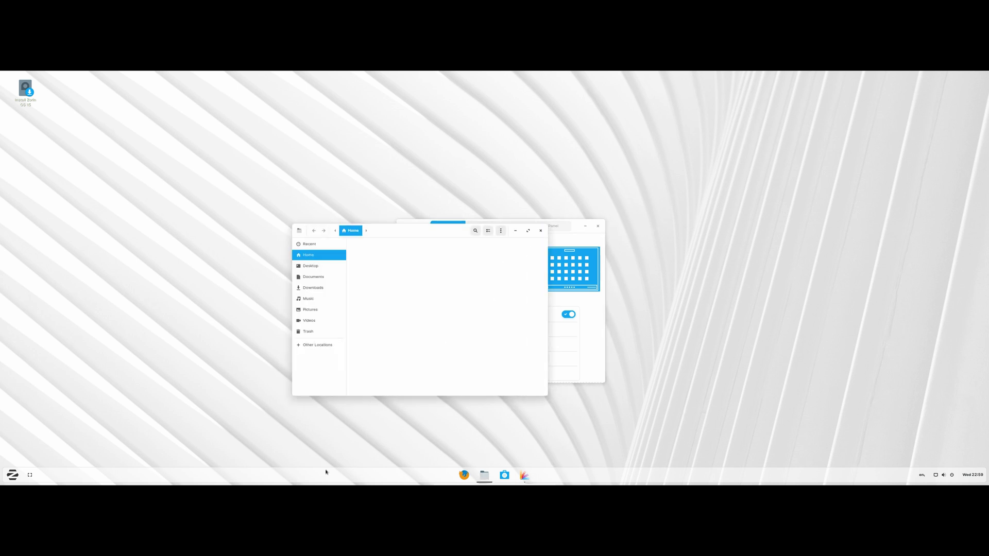
click(528, 231)
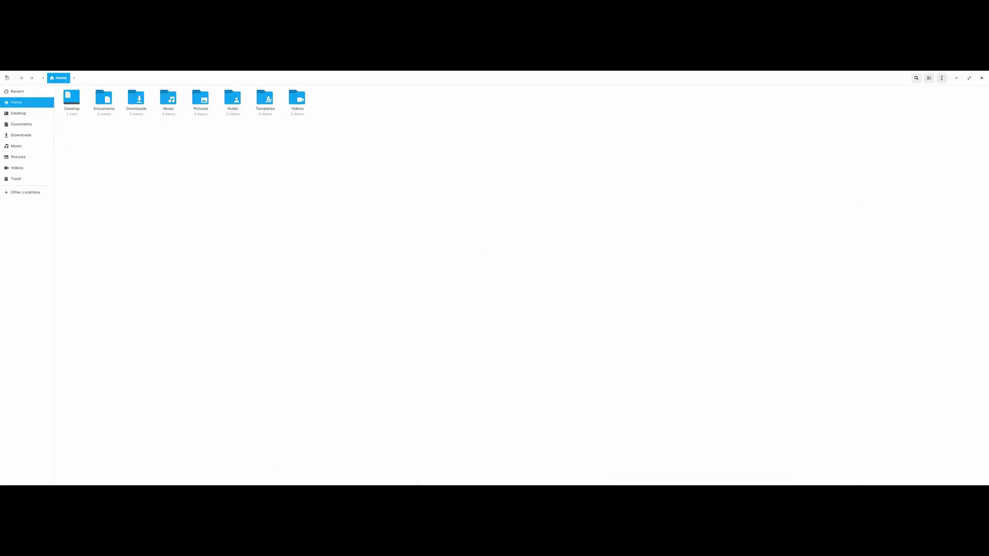
mouse_move(448, 473)
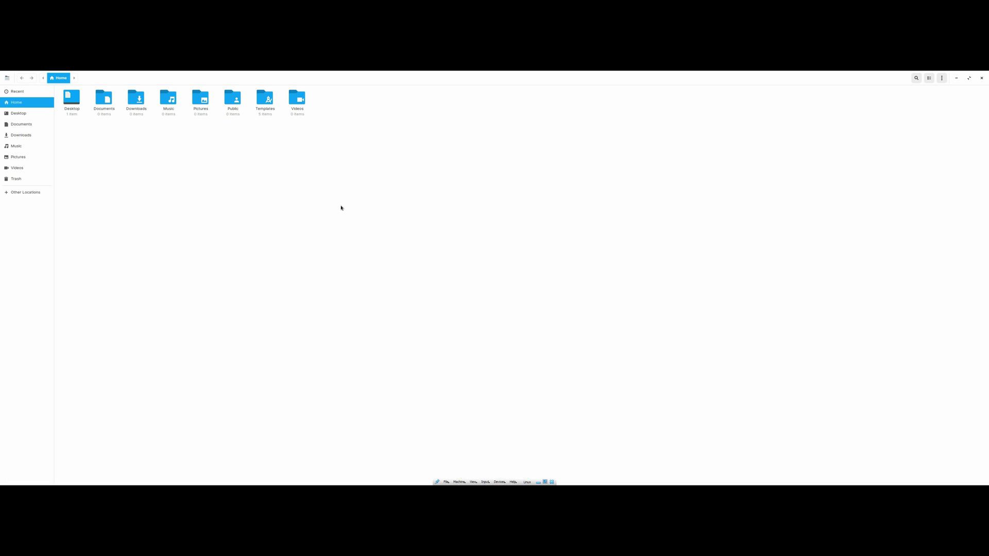
drag(528, 75, 454, 161)
click(969, 78)
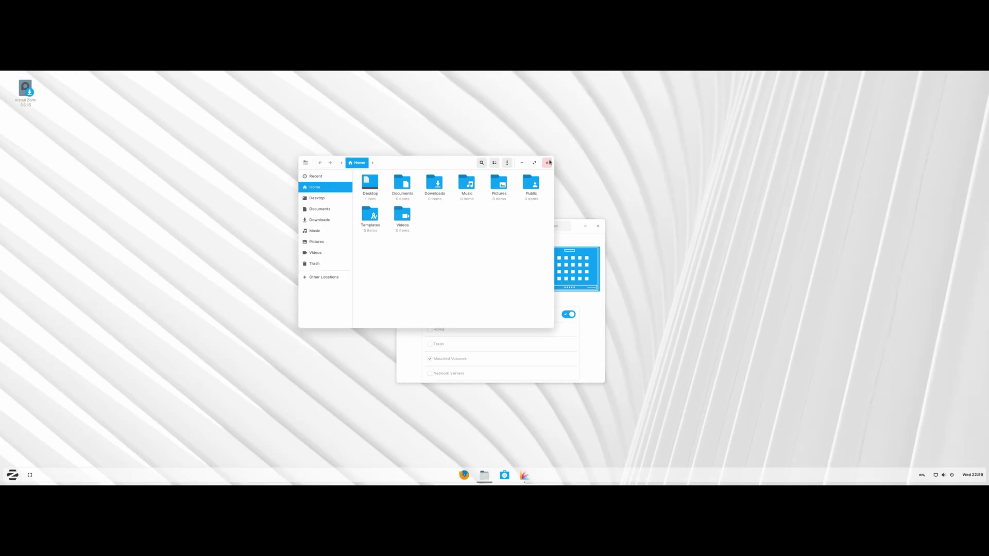
click(547, 163)
Drag the Zorin Appearance window down and left toward the desktop centre.
drag(425, 226, 376, 242)
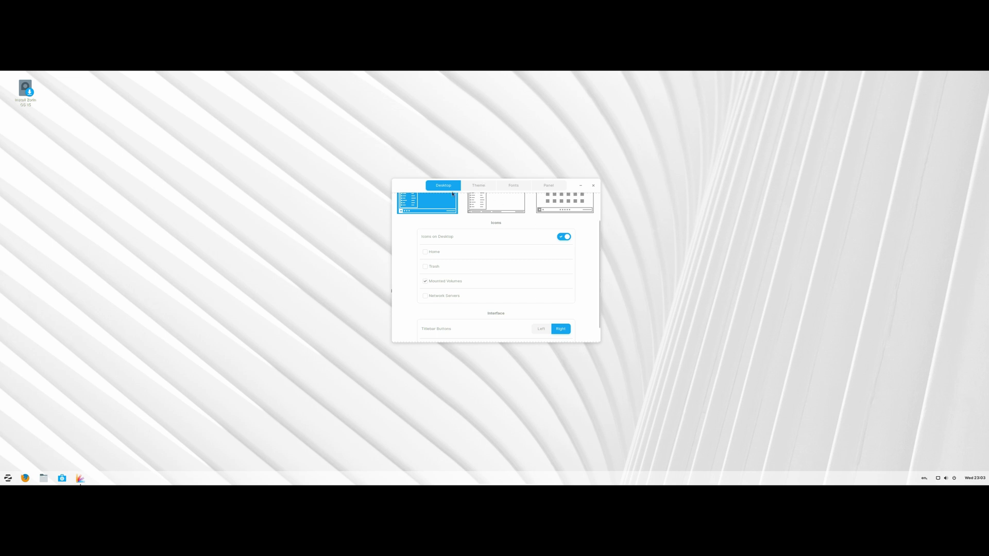
Preview titlebar buttons on the Left with a Files window, return them to Right, and open Theme.
drag(417, 186, 407, 201)
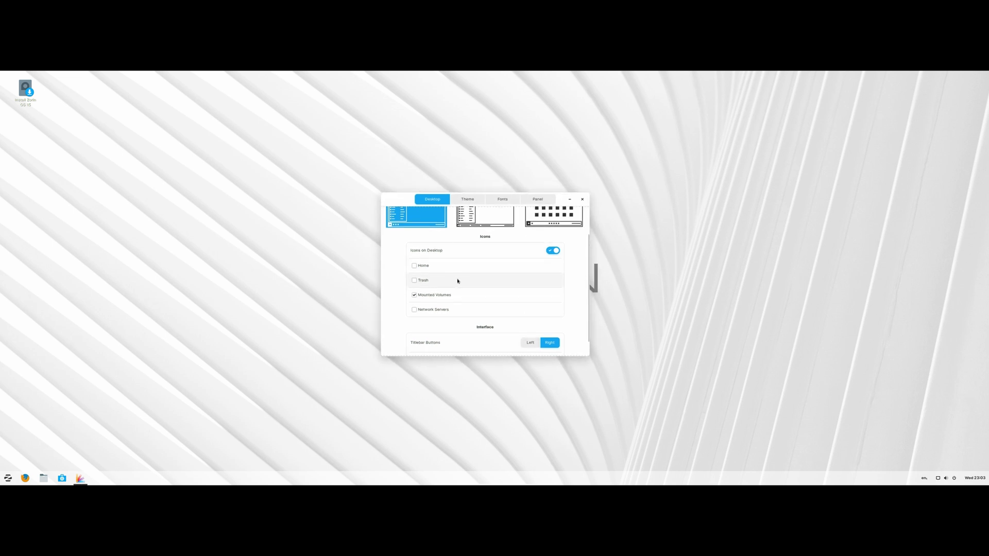
click(530, 343)
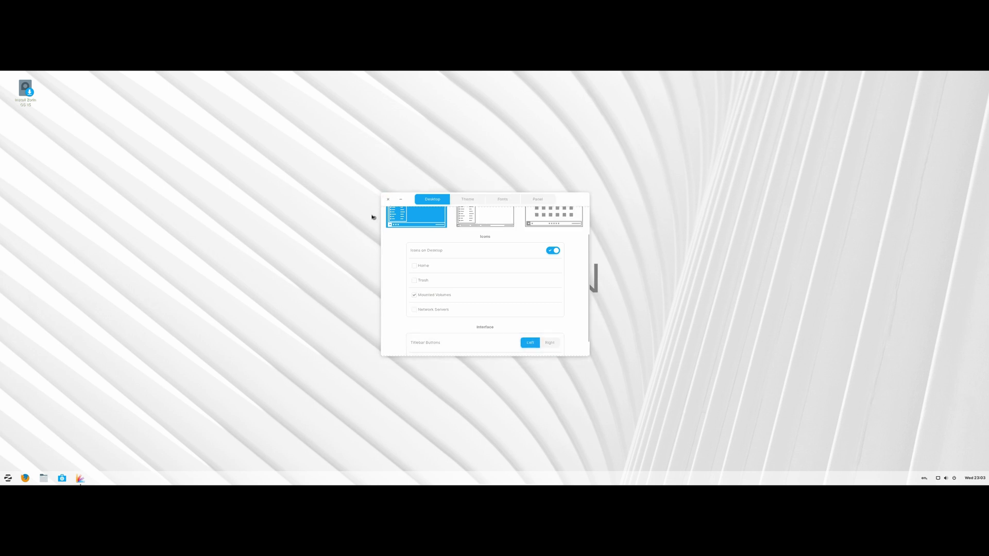
drag(515, 197, 335, 214)
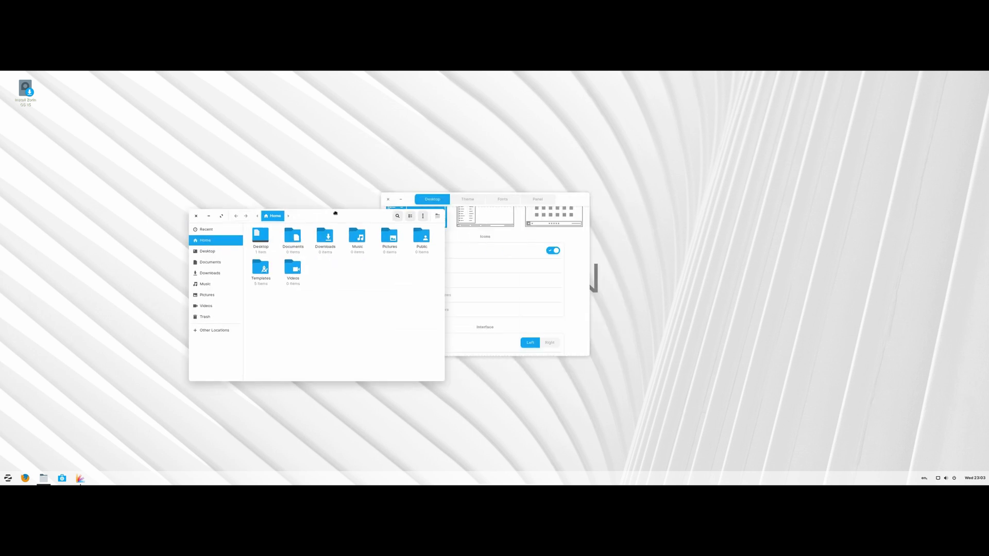
click(195, 216)
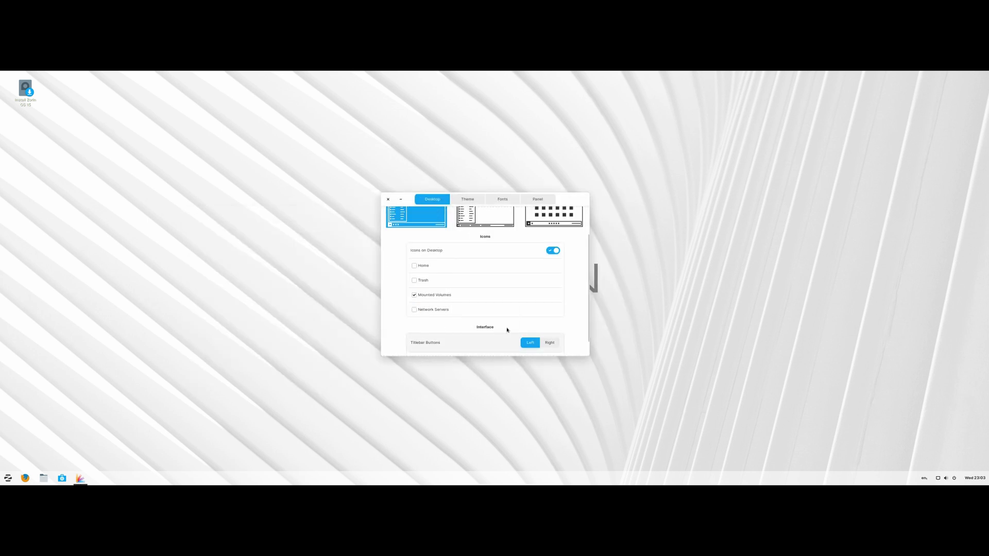
click(549, 342)
drag(408, 203, 389, 219)
click(454, 217)
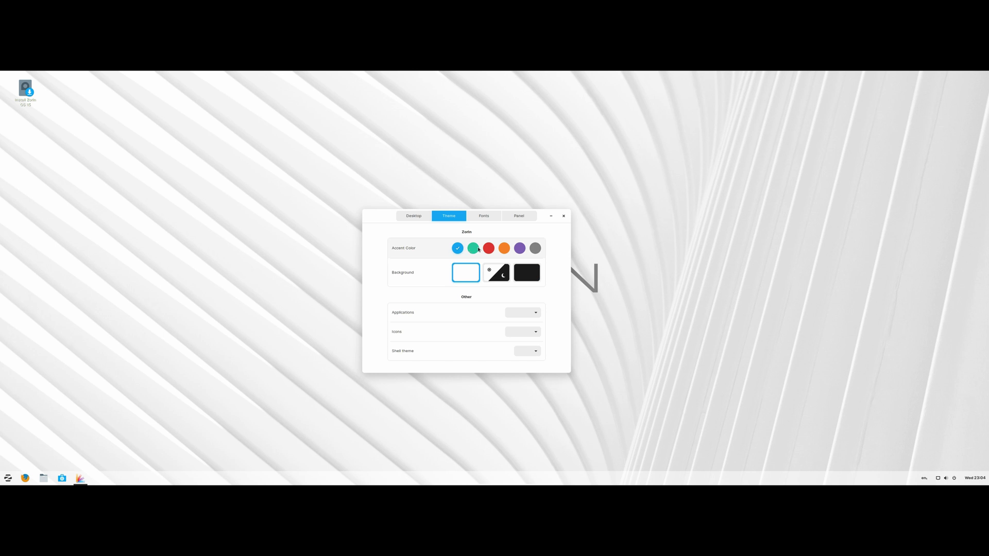
Try the green, red, orange and purple accent colours, opening Files to preview them.
click(473, 250)
click(492, 250)
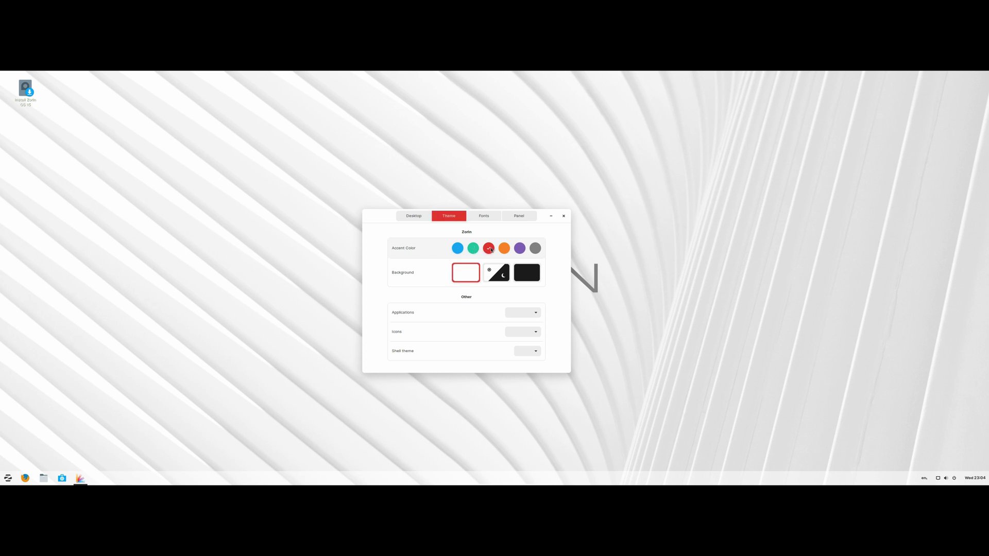
click(506, 249)
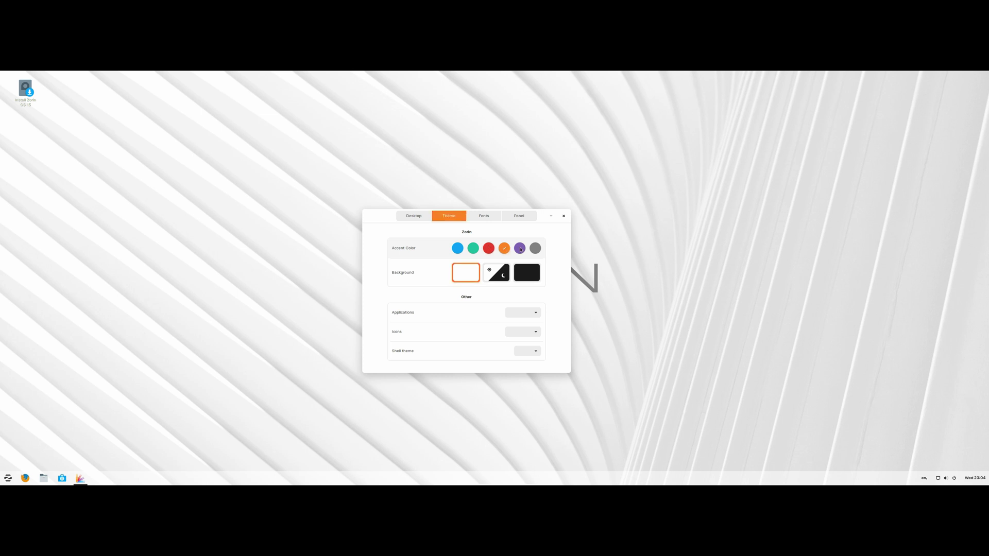
key(Right)
click(43, 478)
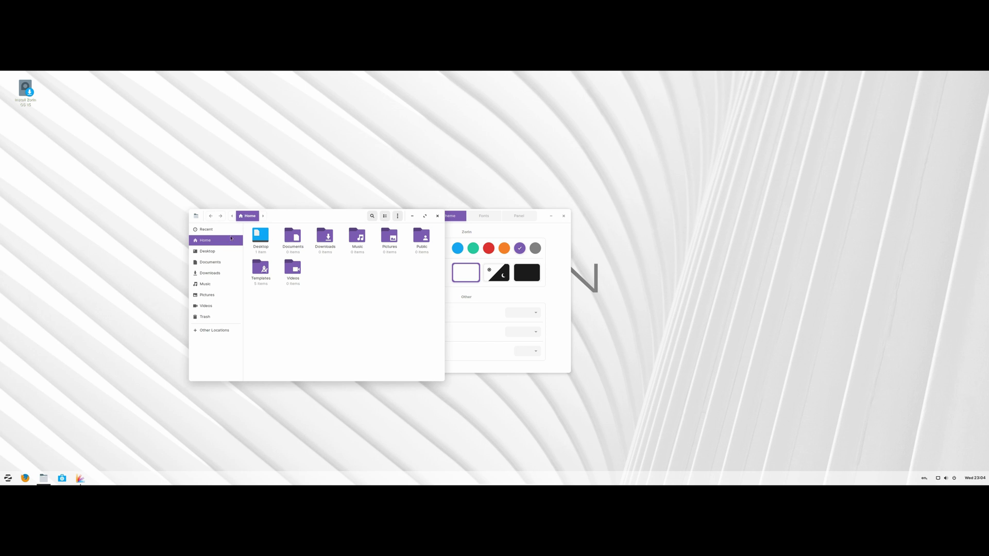
Arrange Files beside the settings, then pick the green accent and automatic light/dark background.
drag(320, 216, 257, 228)
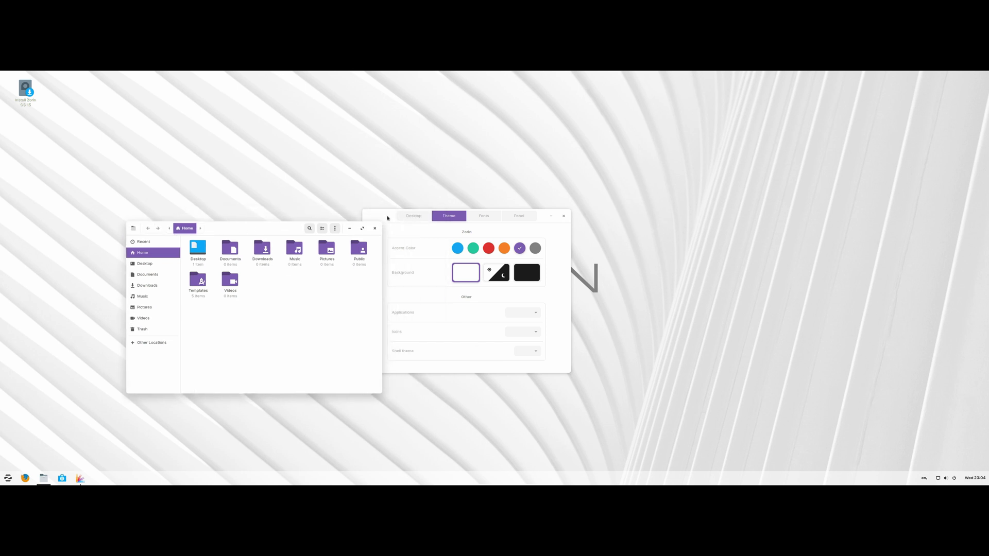
drag(394, 217, 436, 219)
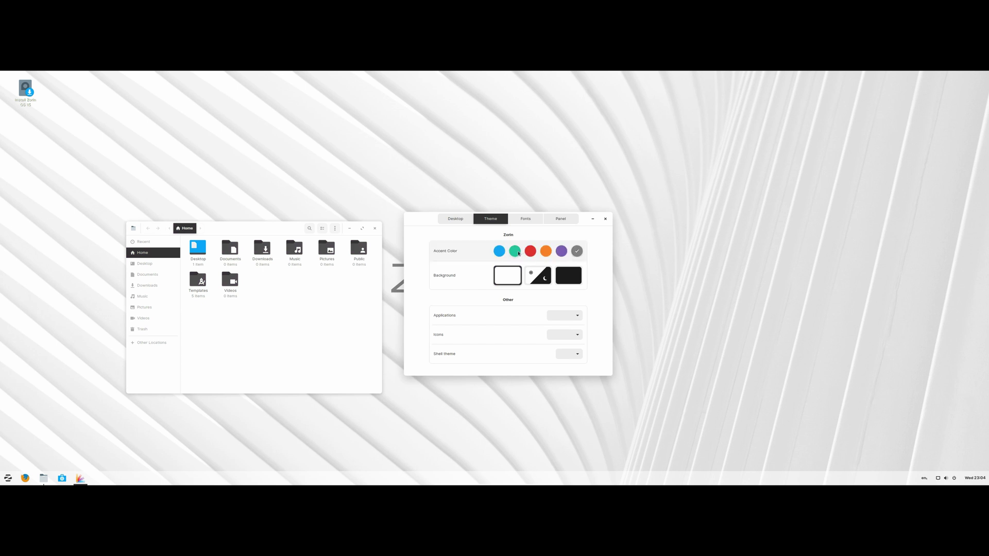
click(515, 251)
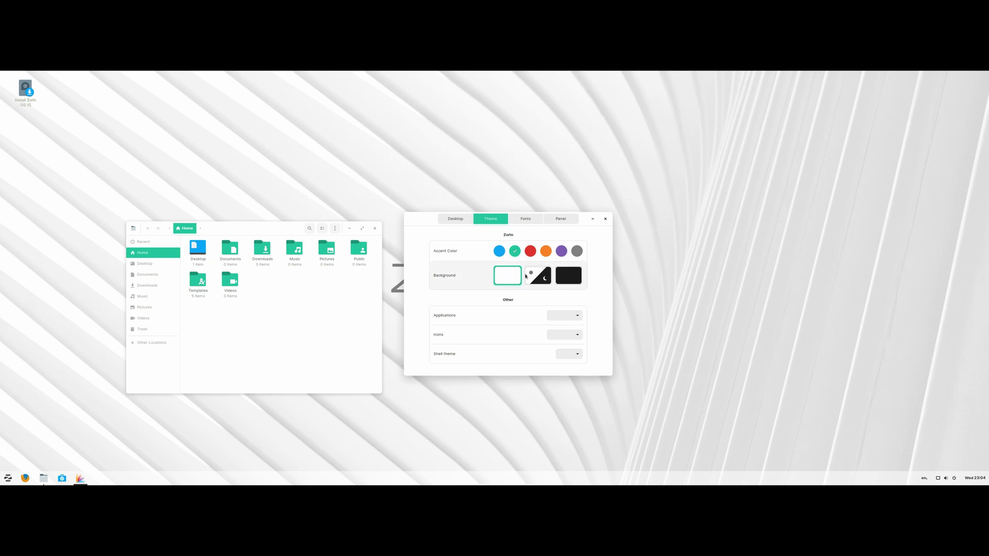
click(532, 277)
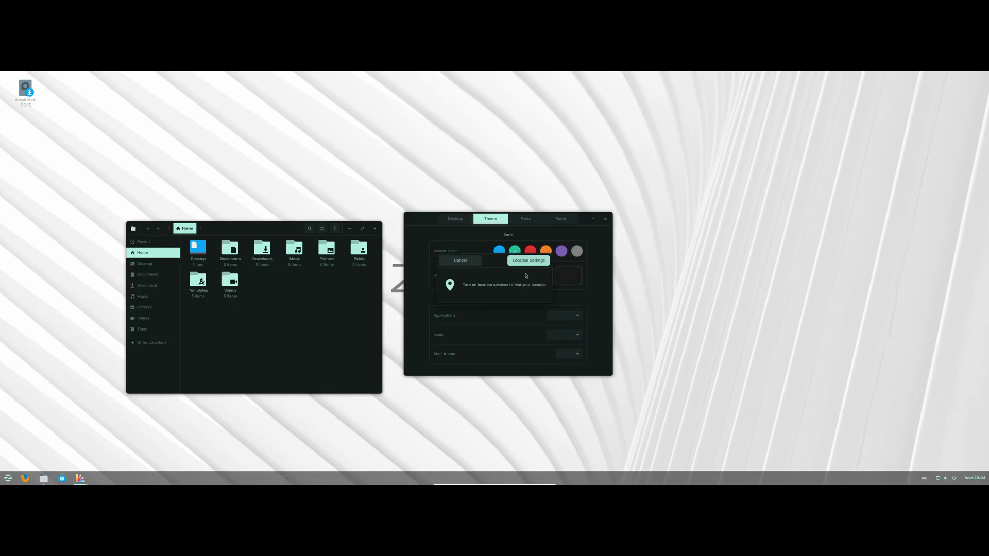
Cancel the location prompt, choose the dark background, and cycle blue, red and orange accents.
click(460, 260)
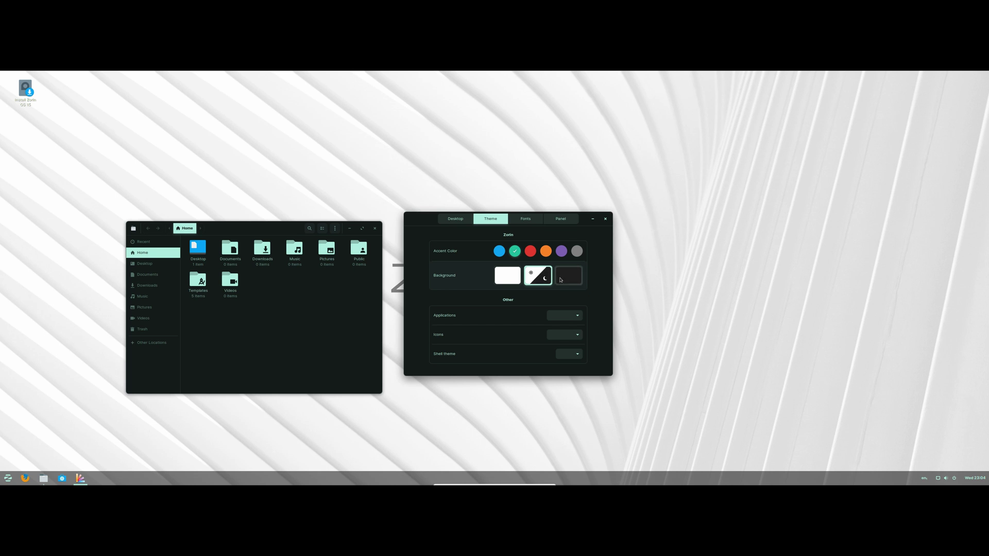
click(566, 279)
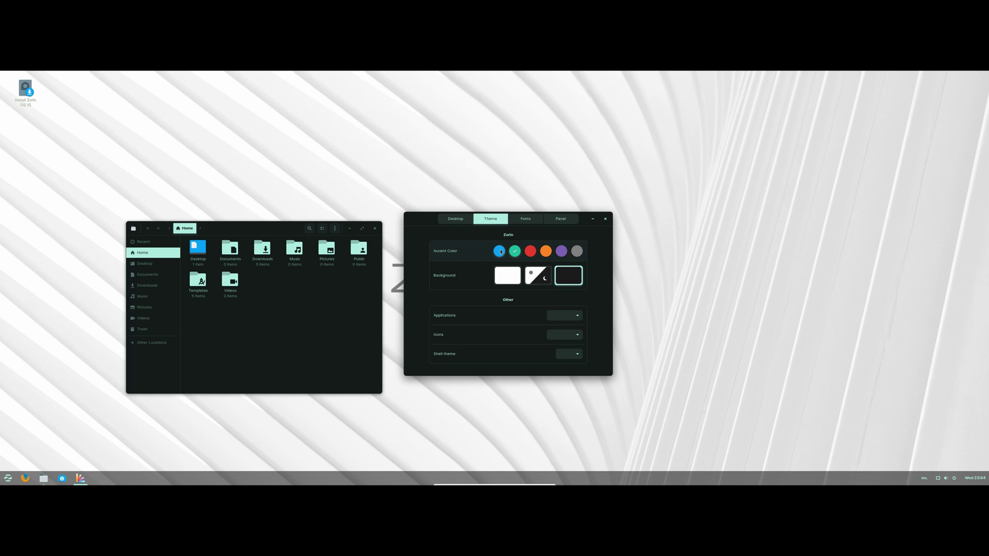
click(500, 251)
click(536, 251)
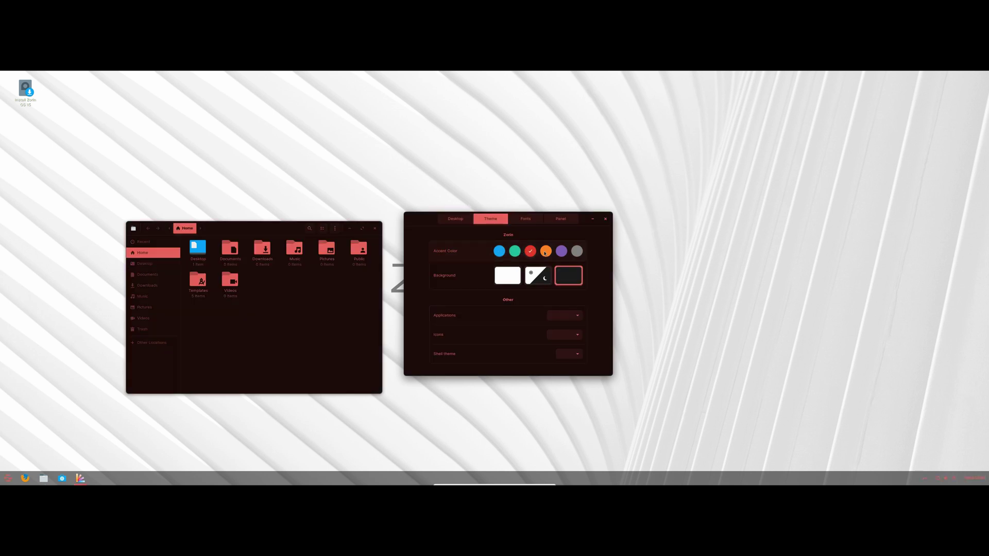
click(545, 251)
Try the HighContrast and Zorin-95 app themes, restore the light blue look, then view the Fonts page.
click(505, 278)
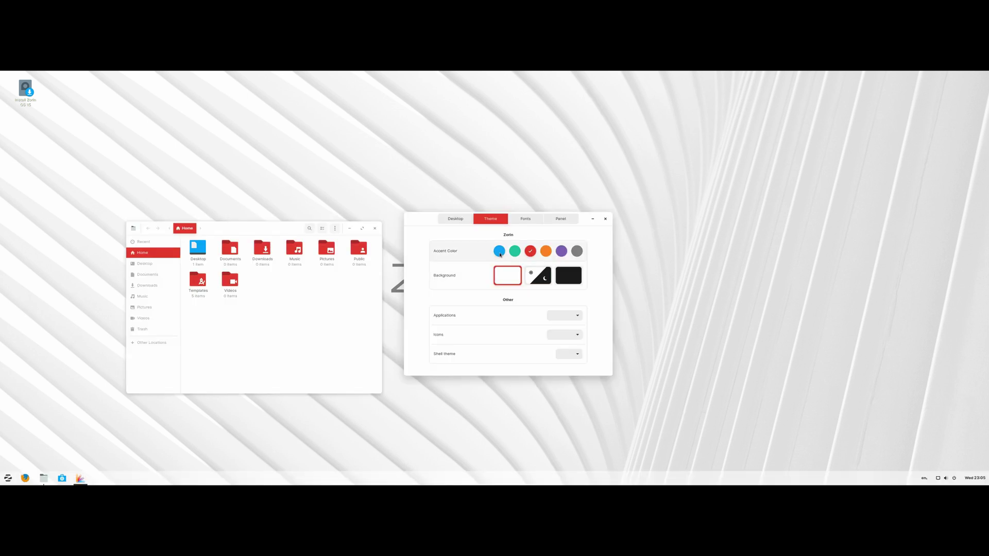
click(500, 251)
click(570, 316)
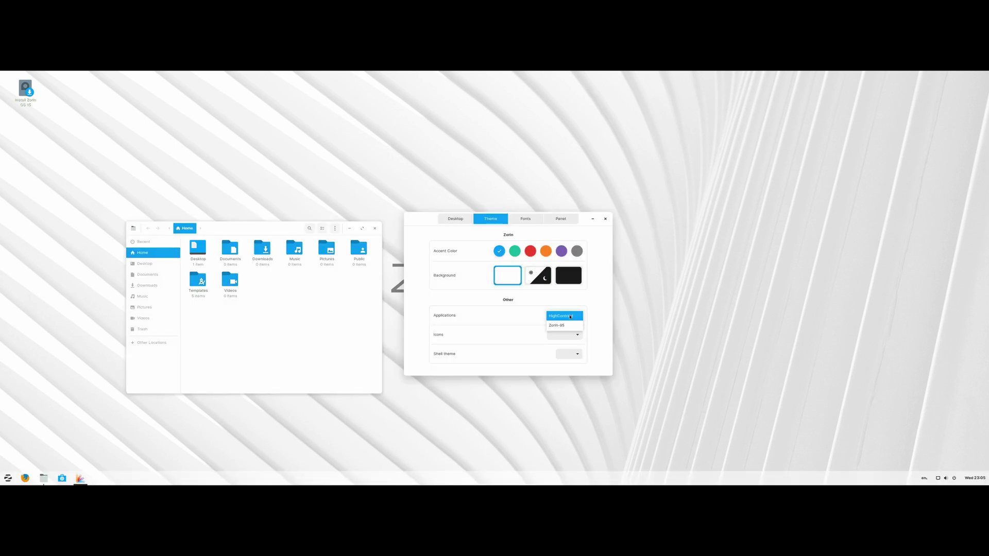
click(570, 316)
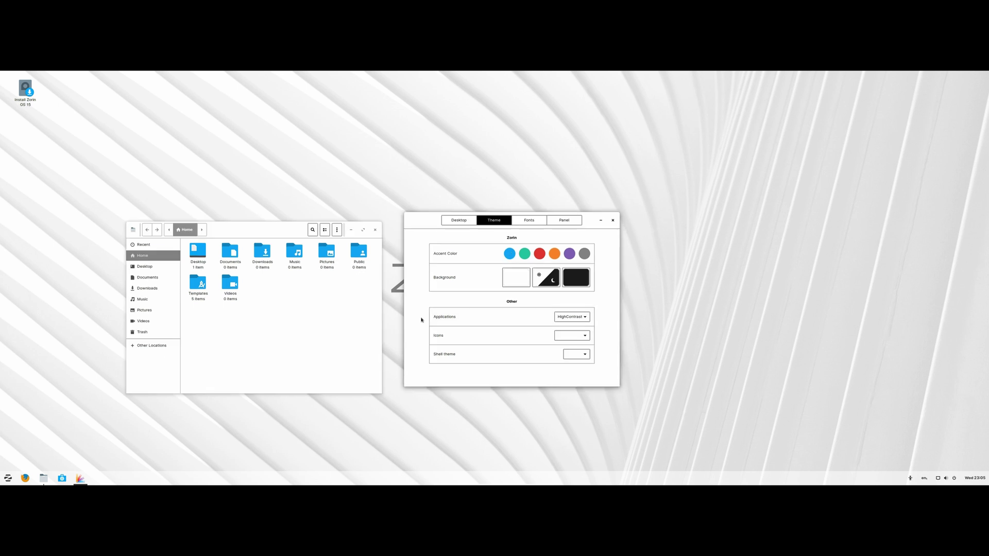
click(566, 324)
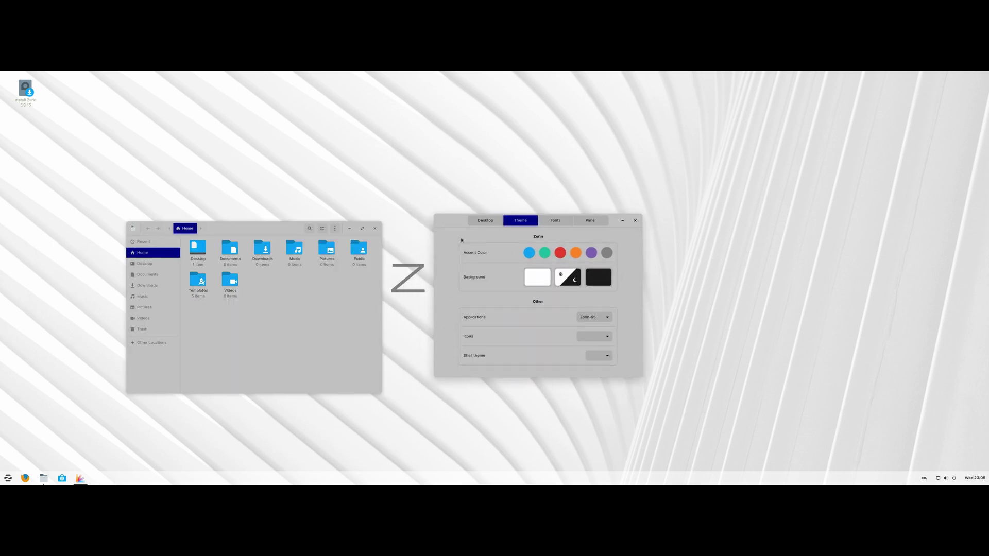
click(531, 256)
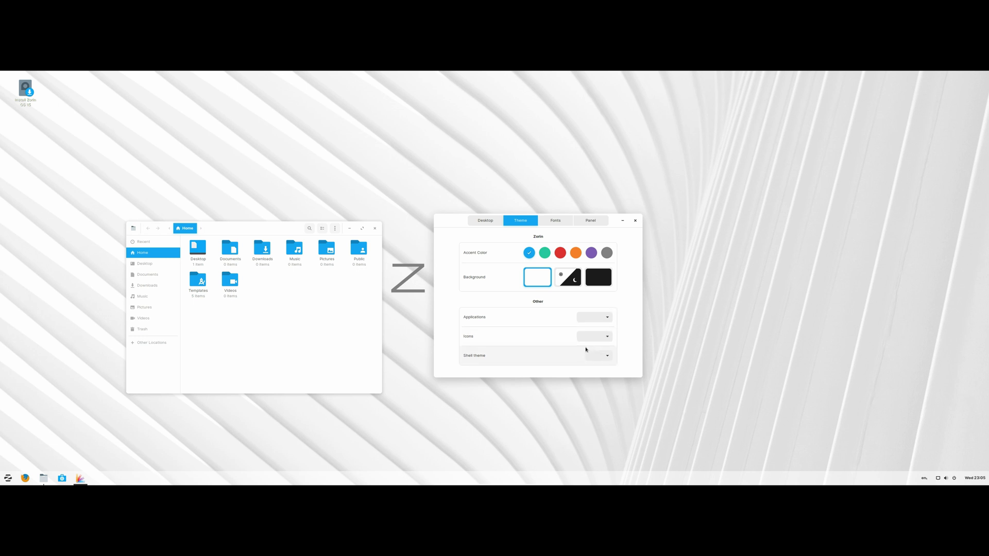
click(555, 220)
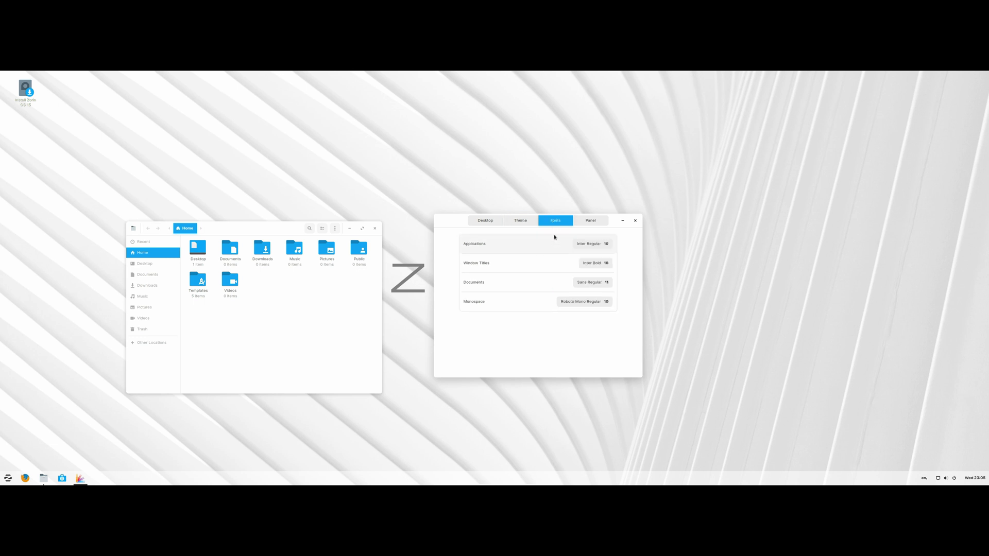
On the Panel page, move the taskbar to the Top position, then back to Bottom.
click(596, 222)
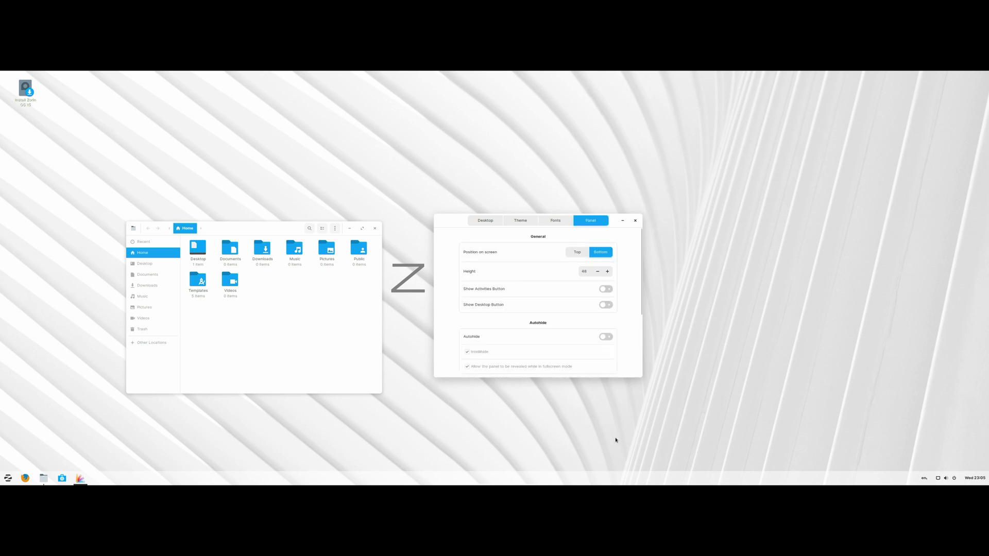
click(578, 253)
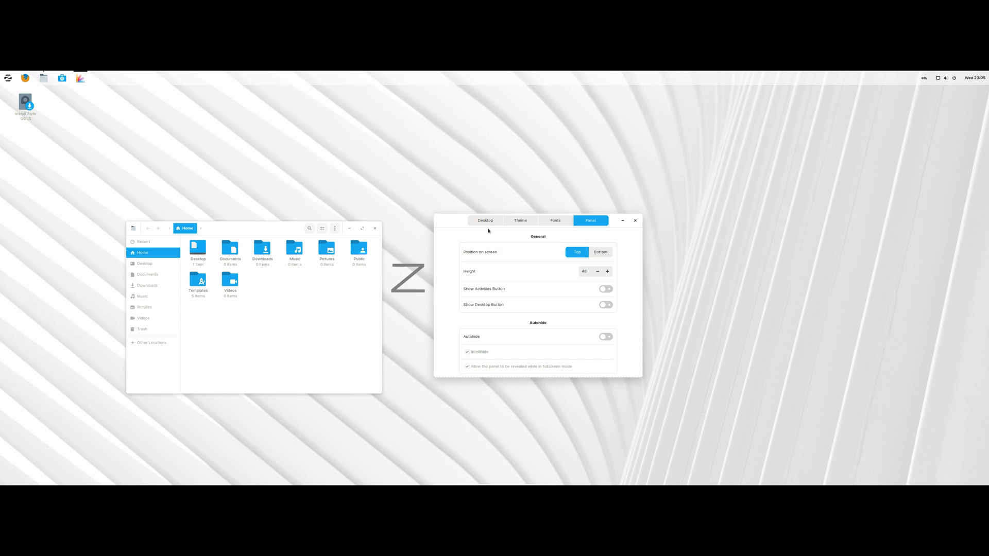
click(600, 252)
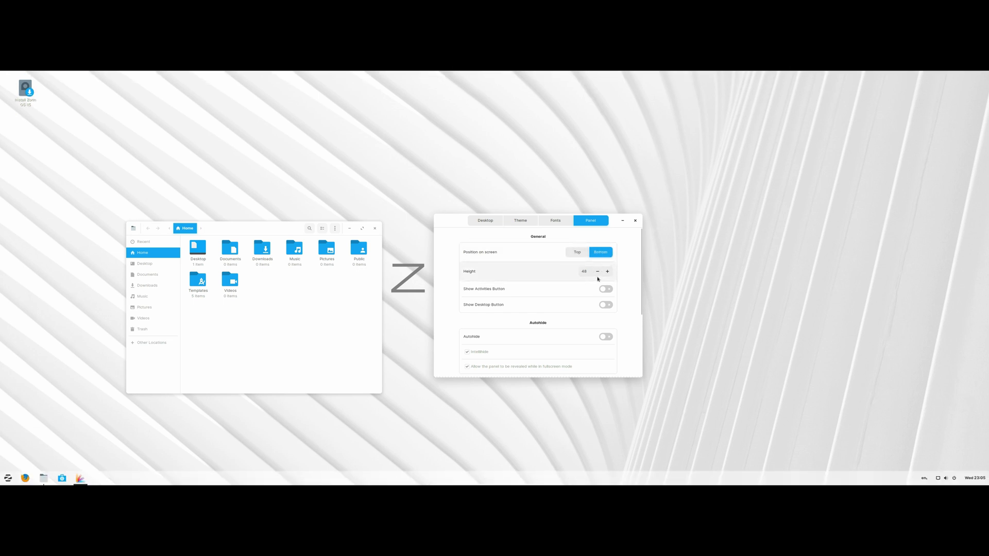
Reduce the bottom panel's height one step below 48.
click(599, 272)
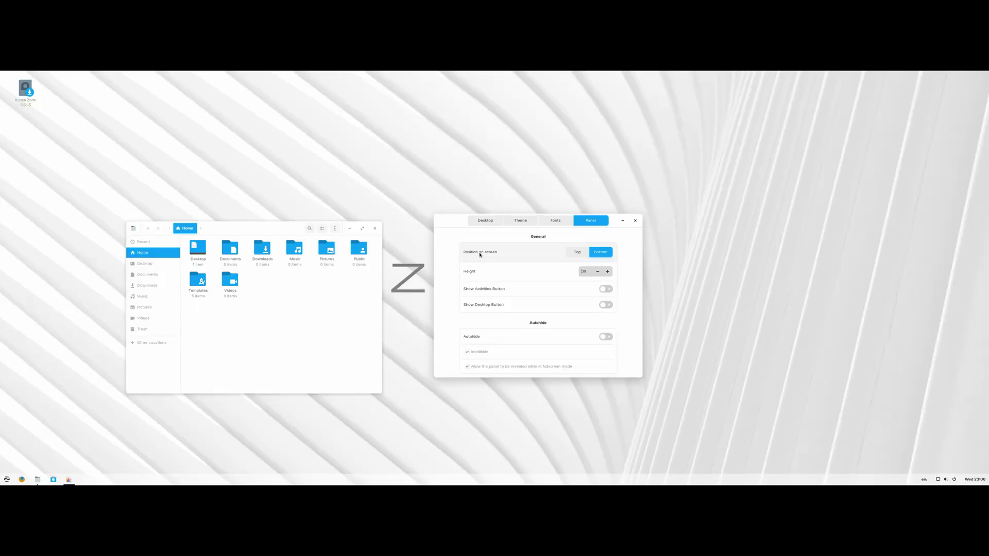
Close the Zorin Appearance and Files windows to leave the bare desktop.
click(635, 220)
drag(283, 230, 428, 223)
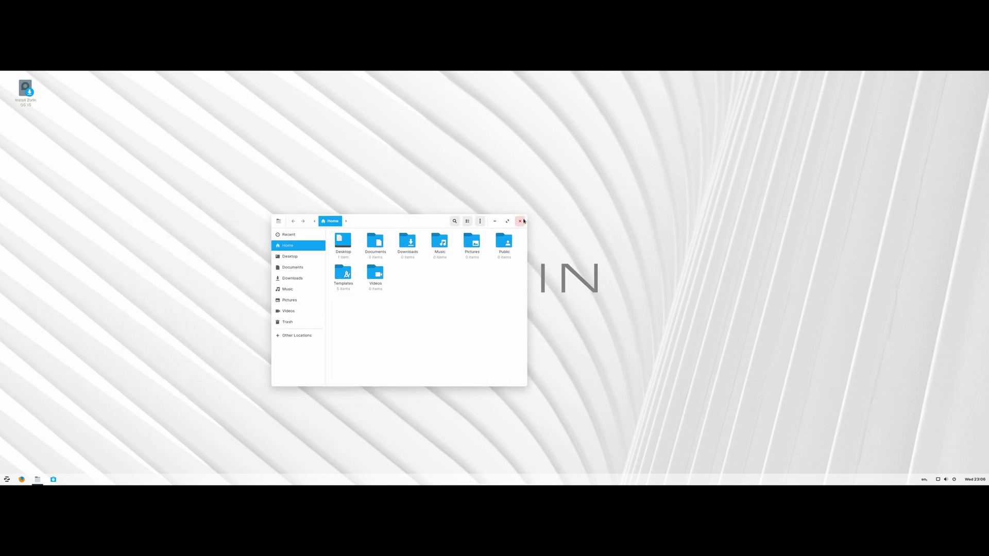
click(521, 222)
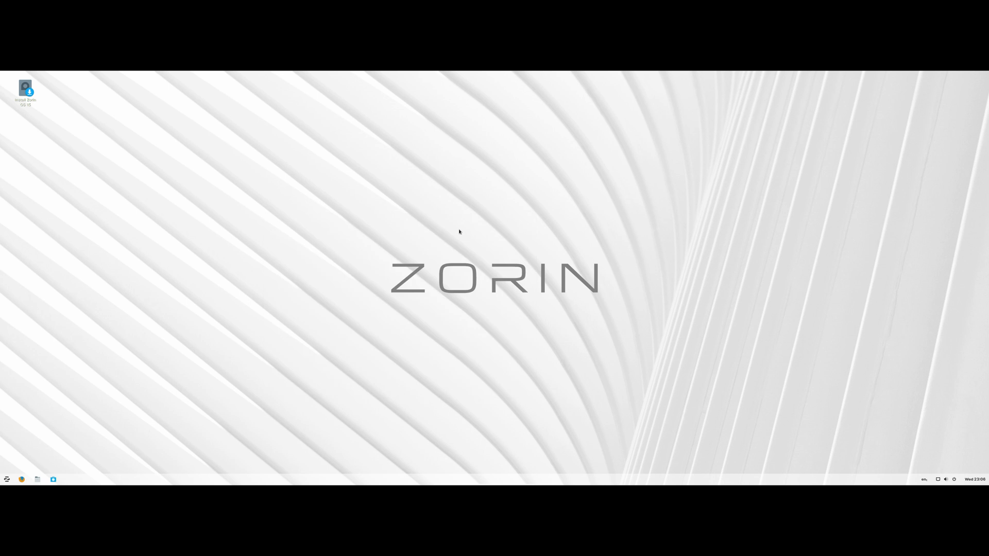